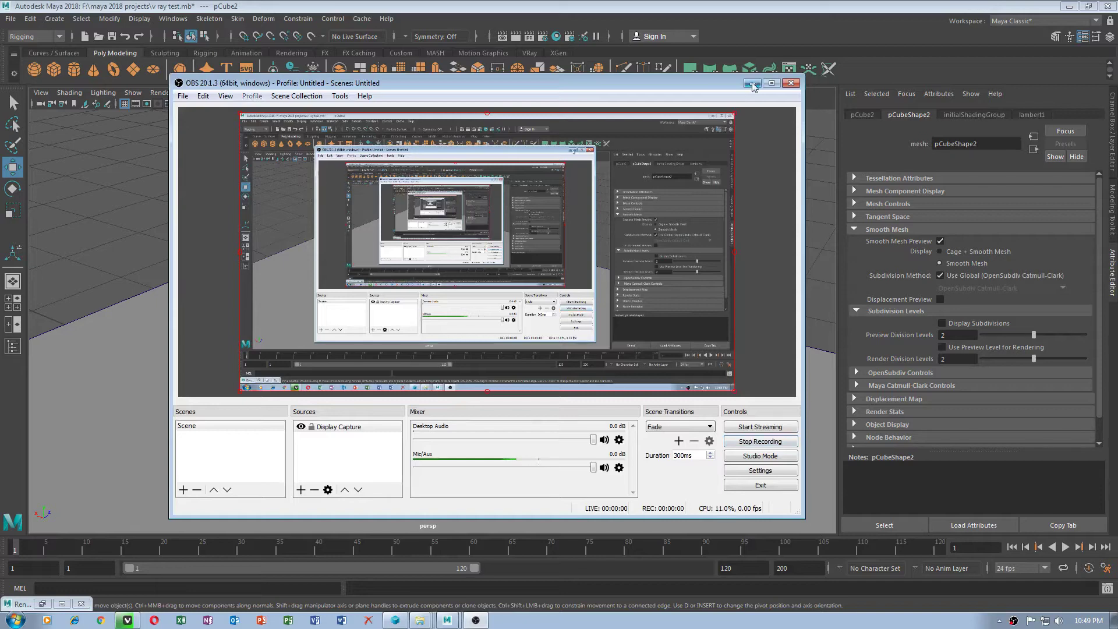
# Tumble the persp view onto the cube and focus the Attribute Editor on VRaySky1.
pyautogui.keyDown('alt'); pyautogui.moveTo(473, 320); pyautogui.dragTo(634, 322); pyautogui.keyUp('alt')
pyautogui.scroll(5, 634, 322)
pyautogui.keyDown('alt'); pyautogui.moveTo(690, 262); pyautogui.dragTo(685, 277); pyautogui.keyUp('alt')
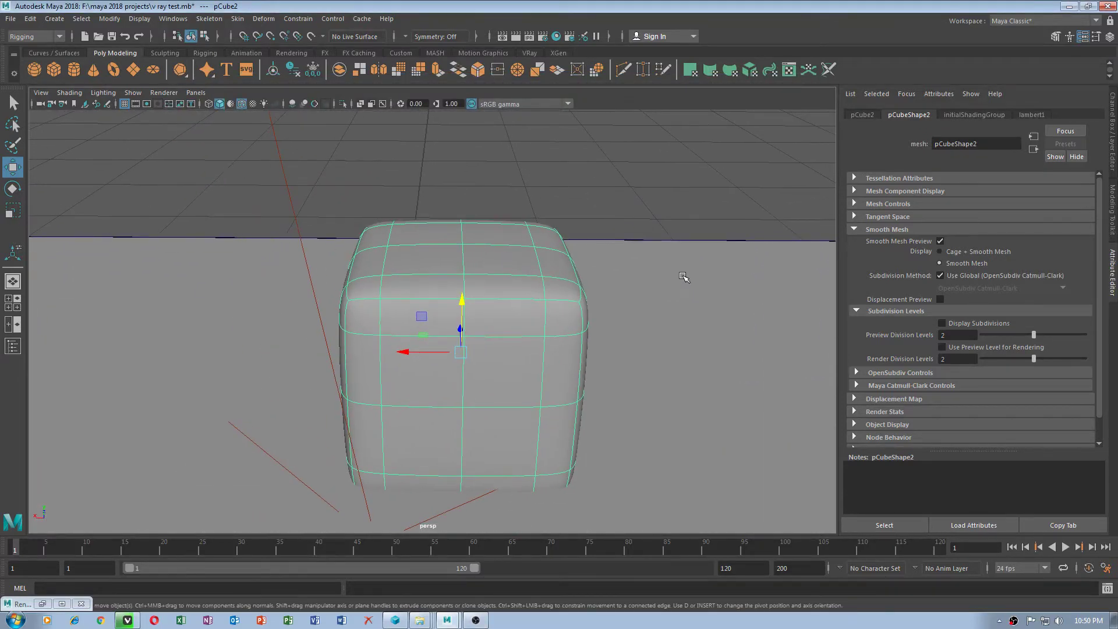
pyautogui.click(900, 97)
pyautogui.click(924, 117)
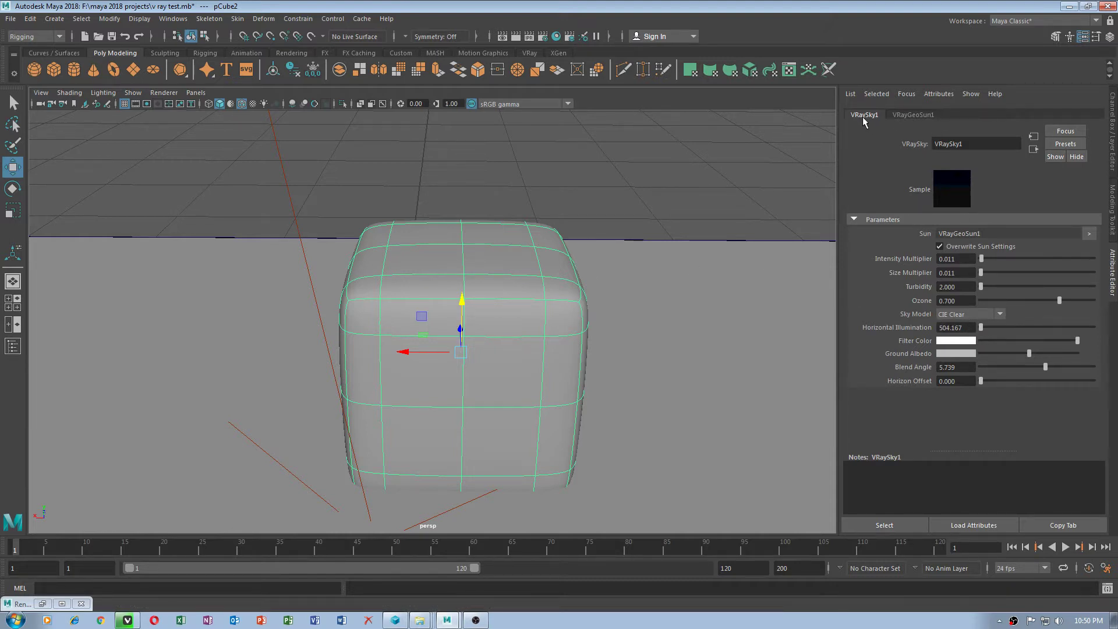
# Set VRaySky1 Horizontal Illumination to 204.167 and lower Ozone to 0.547.
pyautogui.click(943, 327)
pyautogui.click(969, 302)
pyautogui.moveTo(1061, 307); pyautogui.dragTo(1043, 302)
pyautogui.keyDown('alt'); pyautogui.moveTo(524, 318); pyautogui.dragTo(492, 248); pyautogui.keyUp('alt')
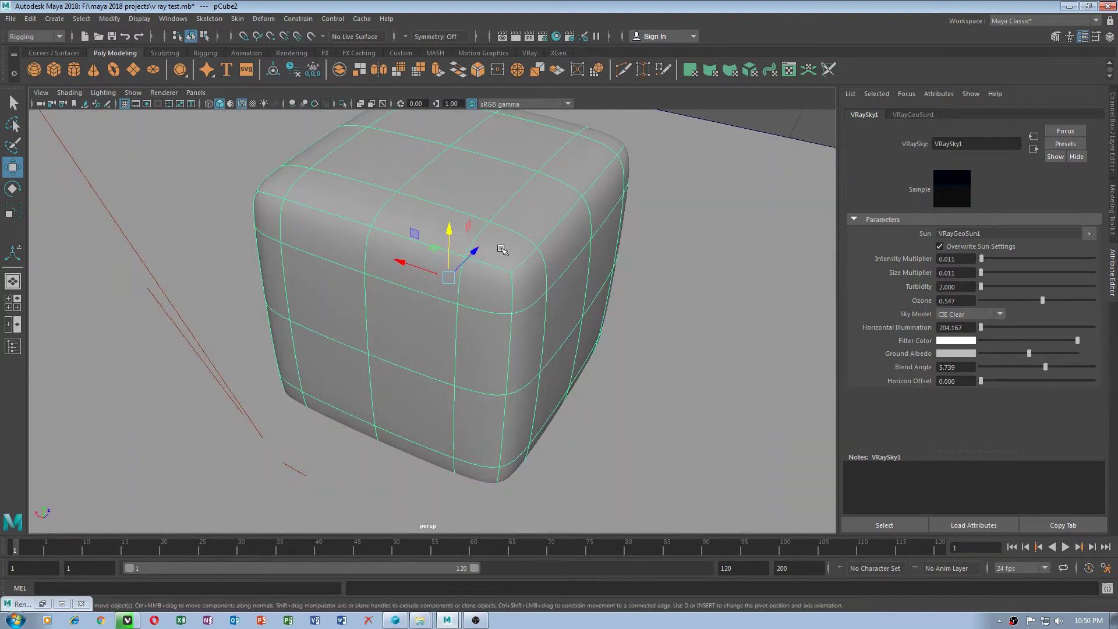
# In edge mode, select the cube's top corner edges and front vertical corner edges.
pyautogui.press('F10')
pyautogui.click(262, 193)
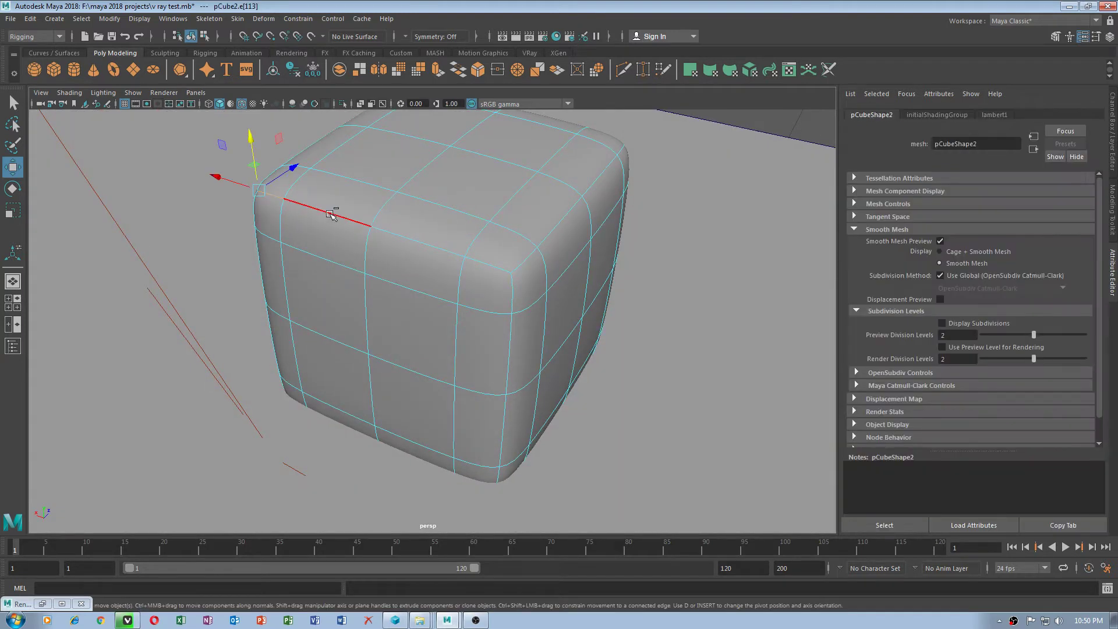
pyautogui.keyDown('shift'); pyautogui.click(410, 236); pyautogui.keyUp('shift')
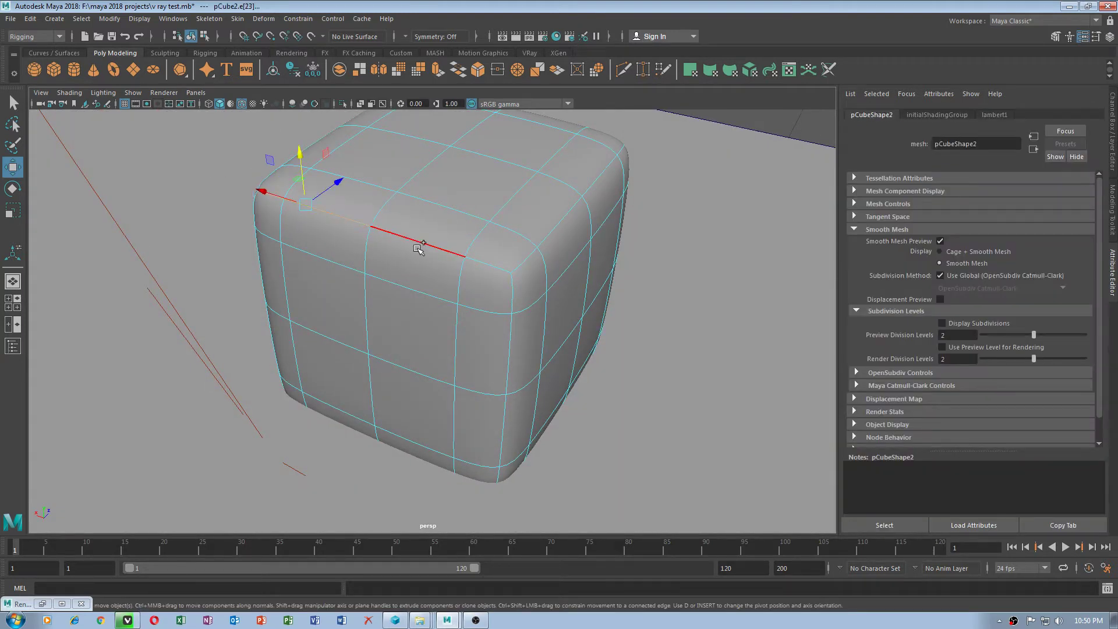
pyautogui.keyDown('shift'); pyautogui.click(517, 263); pyautogui.keyUp('shift')
pyautogui.keyDown('shift'); pyautogui.click(554, 222); pyautogui.keyUp('shift')
pyautogui.keyDown('shift'); pyautogui.click(592, 184); pyautogui.keyUp('shift')
pyautogui.keyDown('shift'); pyautogui.click(622, 148); pyautogui.keyUp('shift')
pyautogui.keyDown('shift'); pyautogui.click(507, 294); pyautogui.keyUp('shift')
pyautogui.keyDown('shift'); pyautogui.click(511, 355); pyautogui.keyUp('shift')
pyautogui.keyDown('shift'); pyautogui.click(509, 431); pyautogui.keyUp('shift')
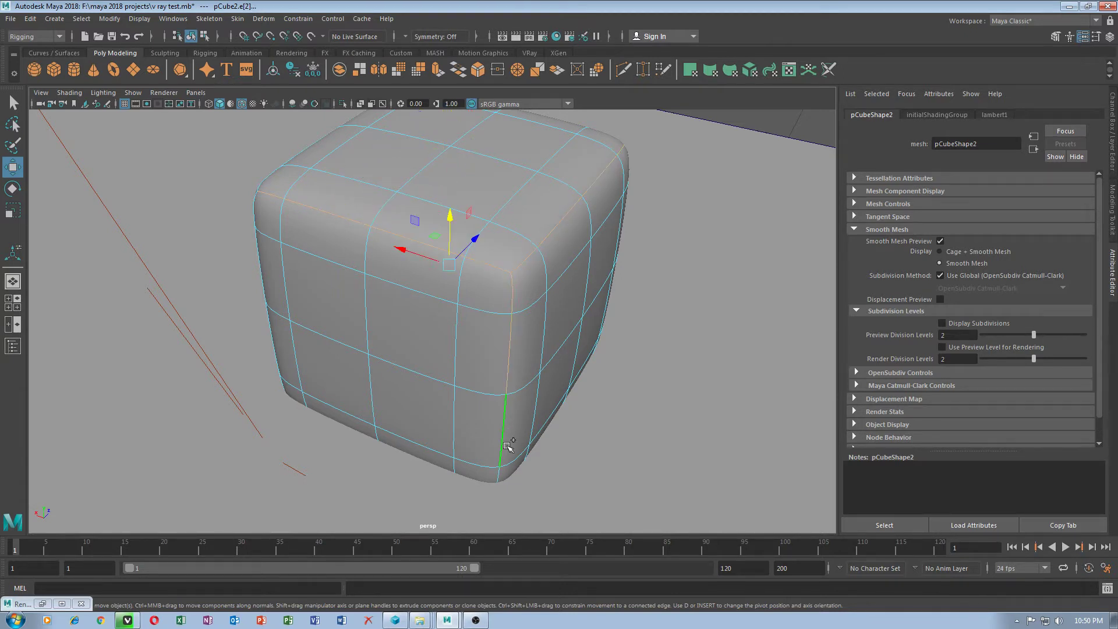
pyautogui.keyDown('shift'); pyautogui.click(506, 471); pyautogui.keyUp('shift')
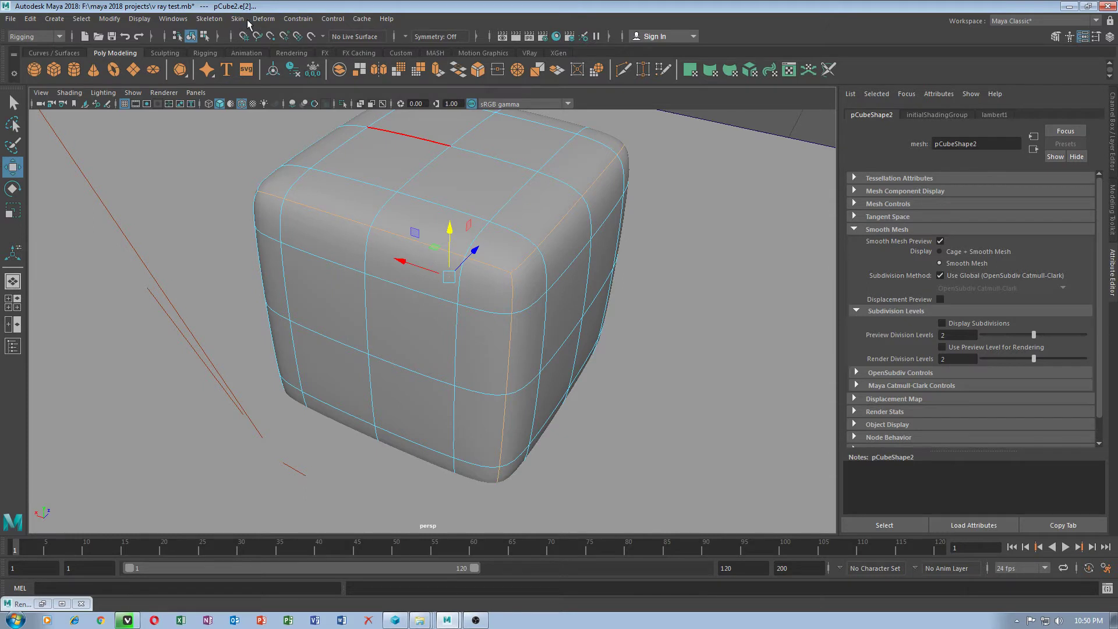
# Crease the selected edges with Mesh > Smooth Proxy > Crease Tool from the Modeling menu set.
pyautogui.click(35, 37)
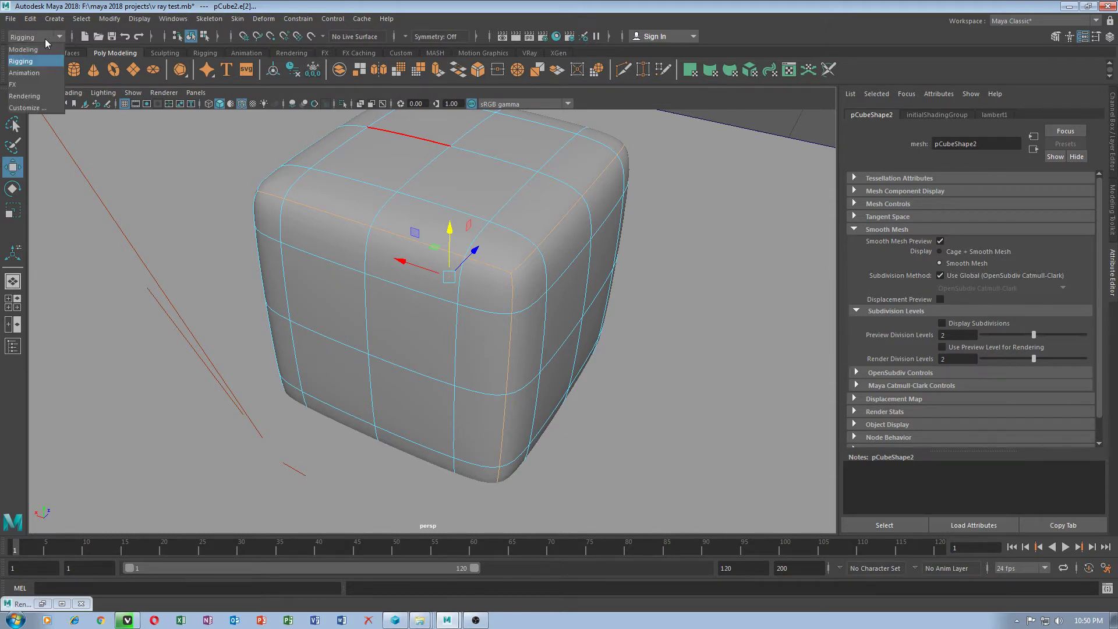
pyautogui.click(32, 53)
pyautogui.click(236, 18)
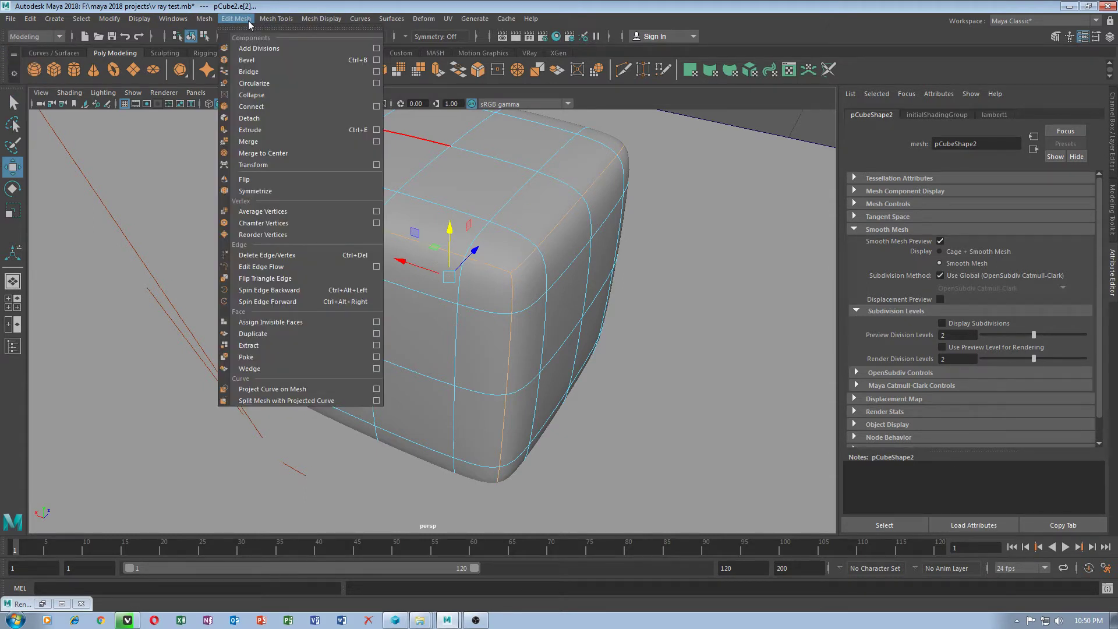
pyautogui.moveTo(264, 22)
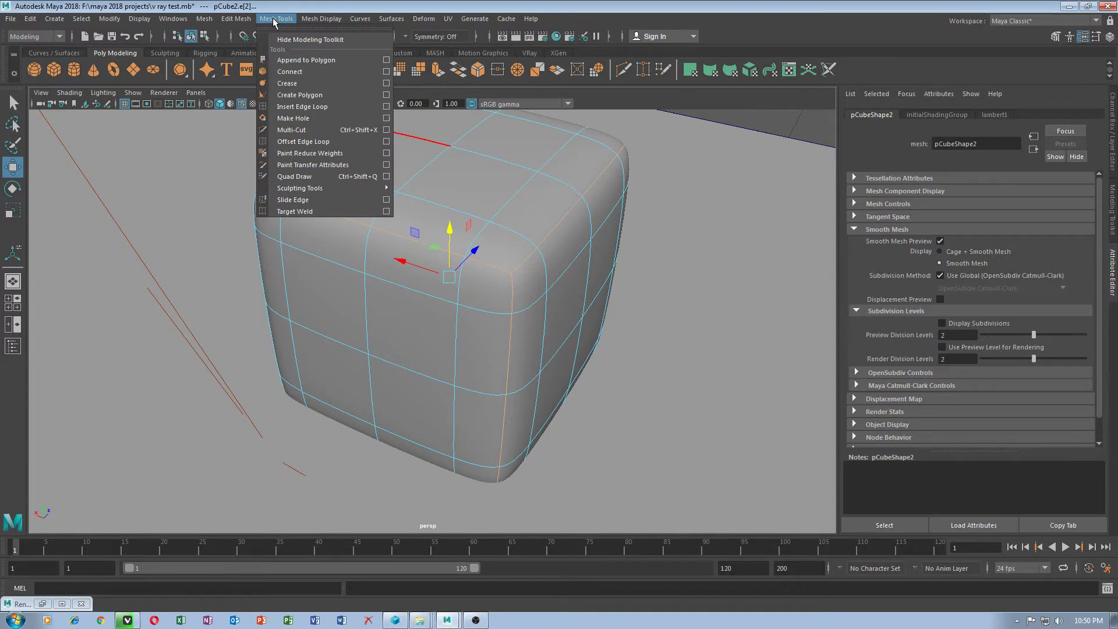
pyautogui.moveTo(308, 22)
pyautogui.moveTo(204, 21)
pyautogui.moveTo(247, 265)
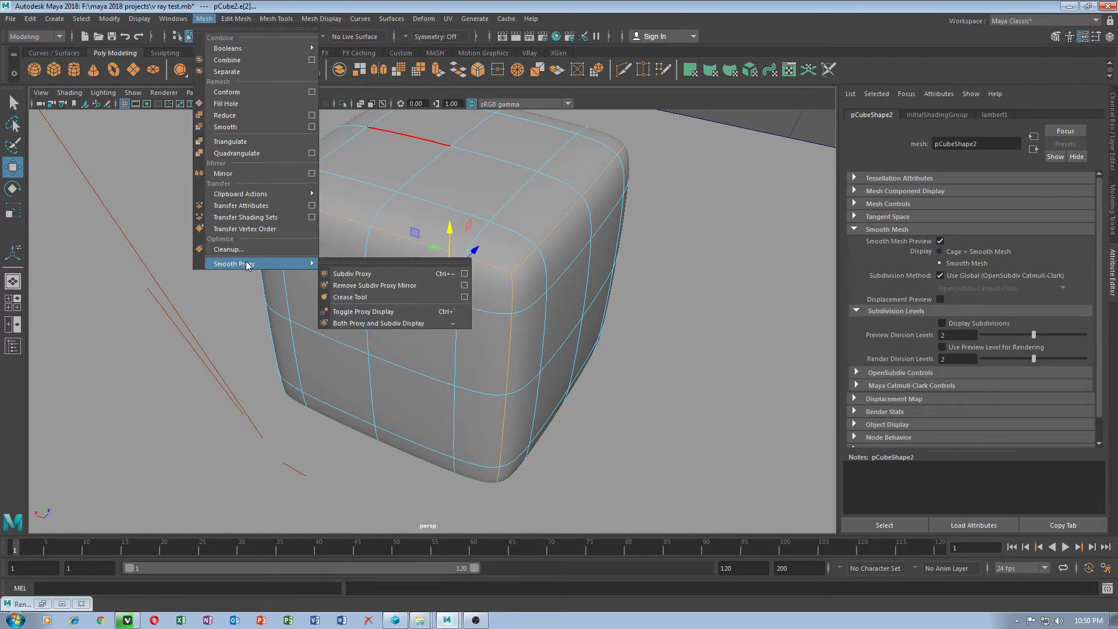
pyautogui.click(369, 297)
pyautogui.moveTo(431, 241); pyautogui.dragTo(575, 187, button='middle')
pyautogui.keyDown('alt'); pyautogui.moveTo(539, 249); pyautogui.dragTo(650, 284); pyautogui.keyUp('alt')
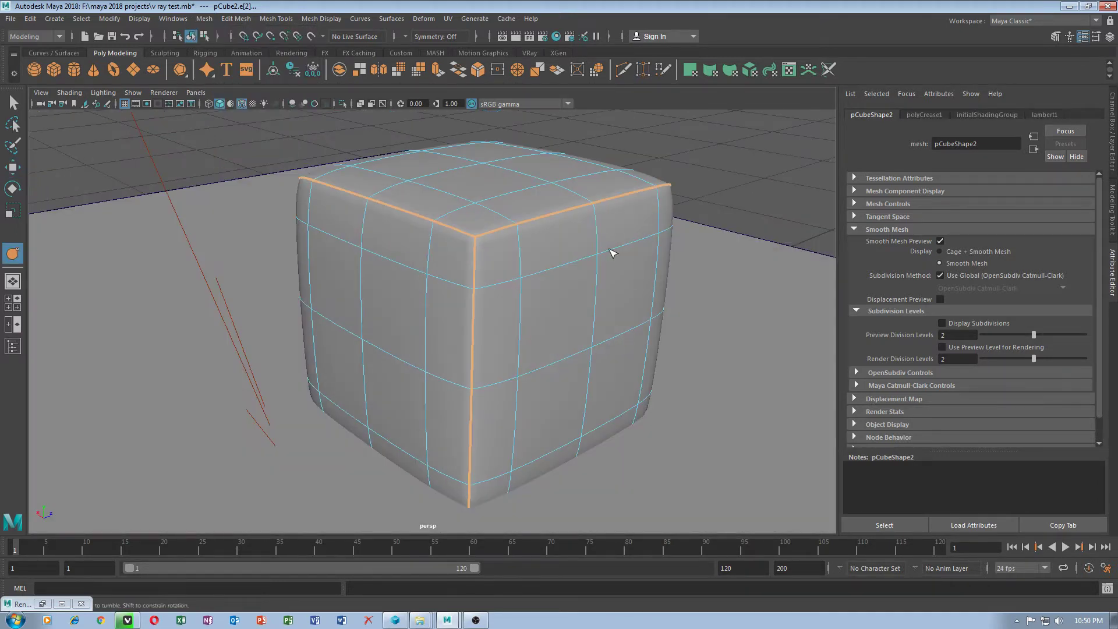
# Open V-Ray Render Settings and set Max subdivs to 4 on the Settings tab.
pyautogui.press('w')
pyautogui.click(544, 38)
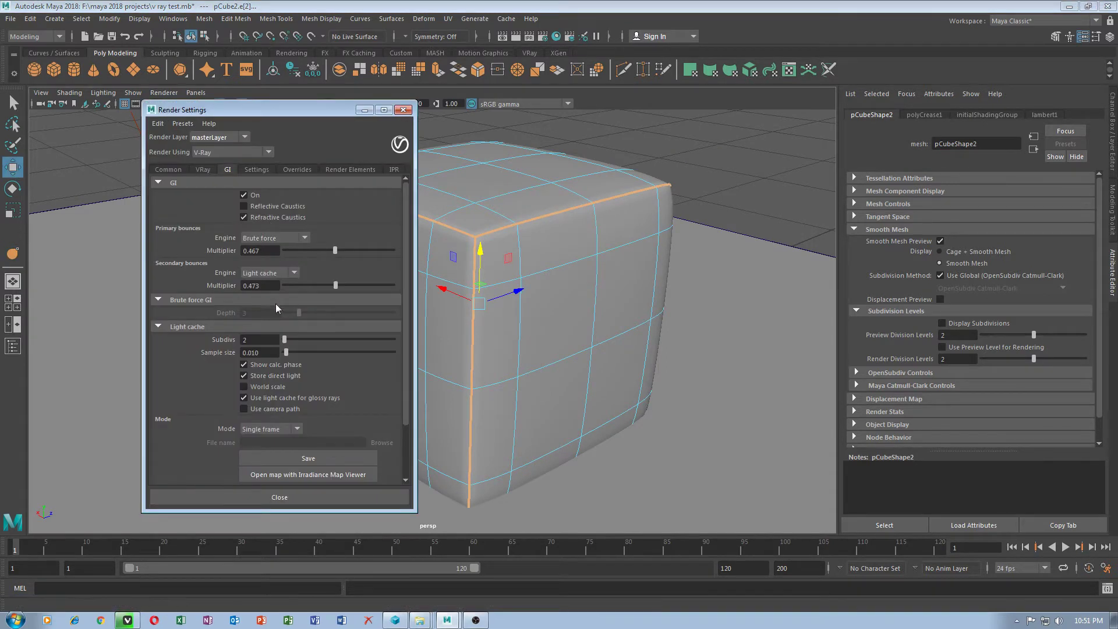
pyautogui.click(256, 171)
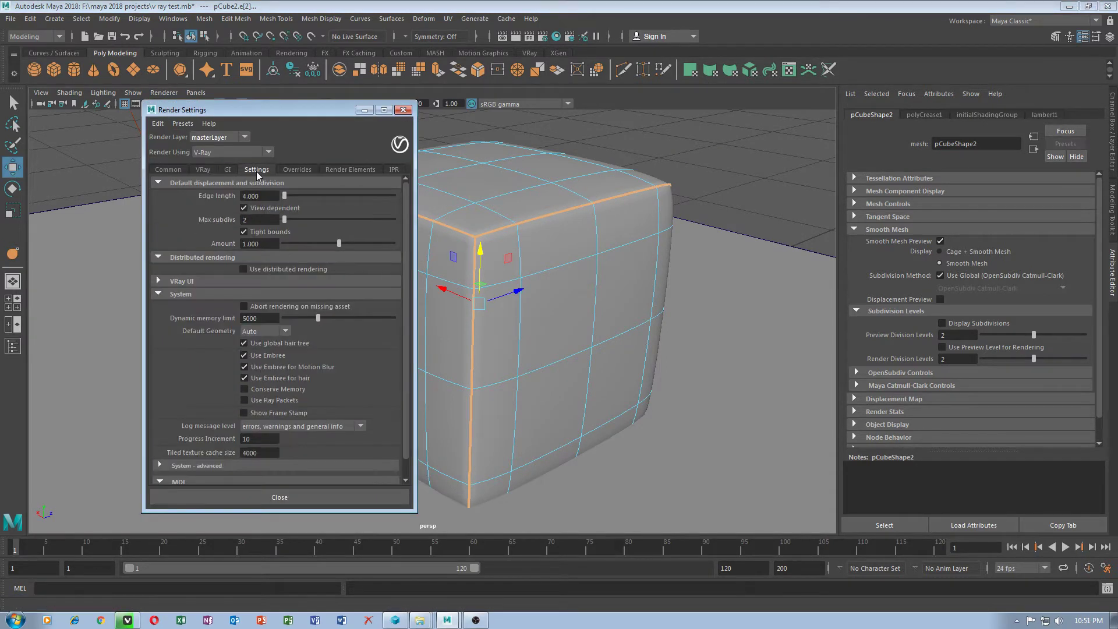
pyautogui.click(297, 172)
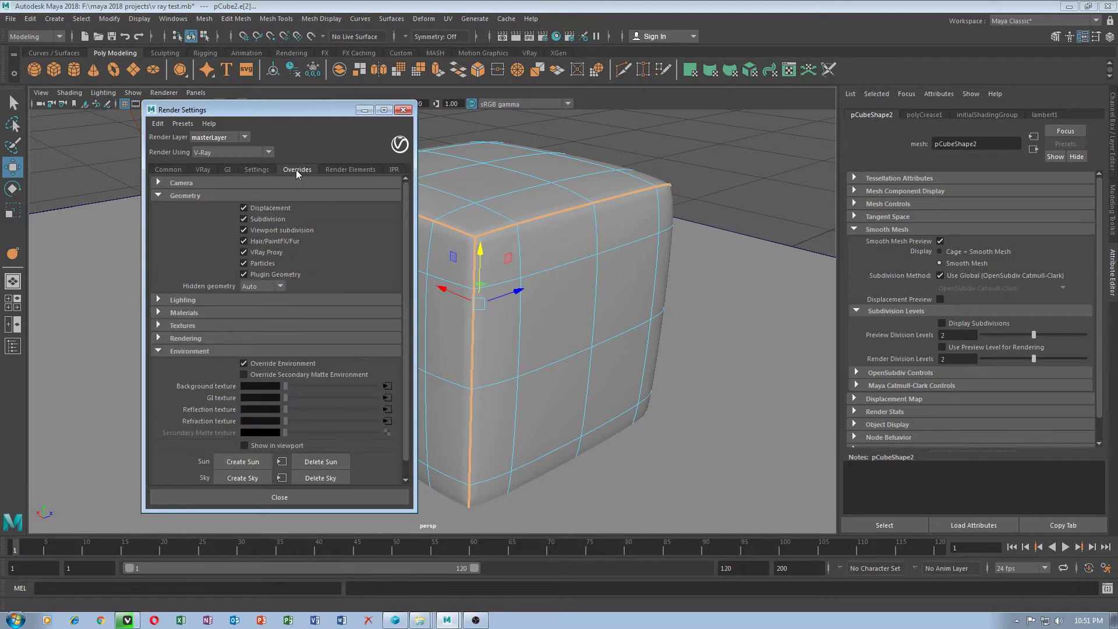
pyautogui.click(256, 169)
pyautogui.doubleClick(259, 219)
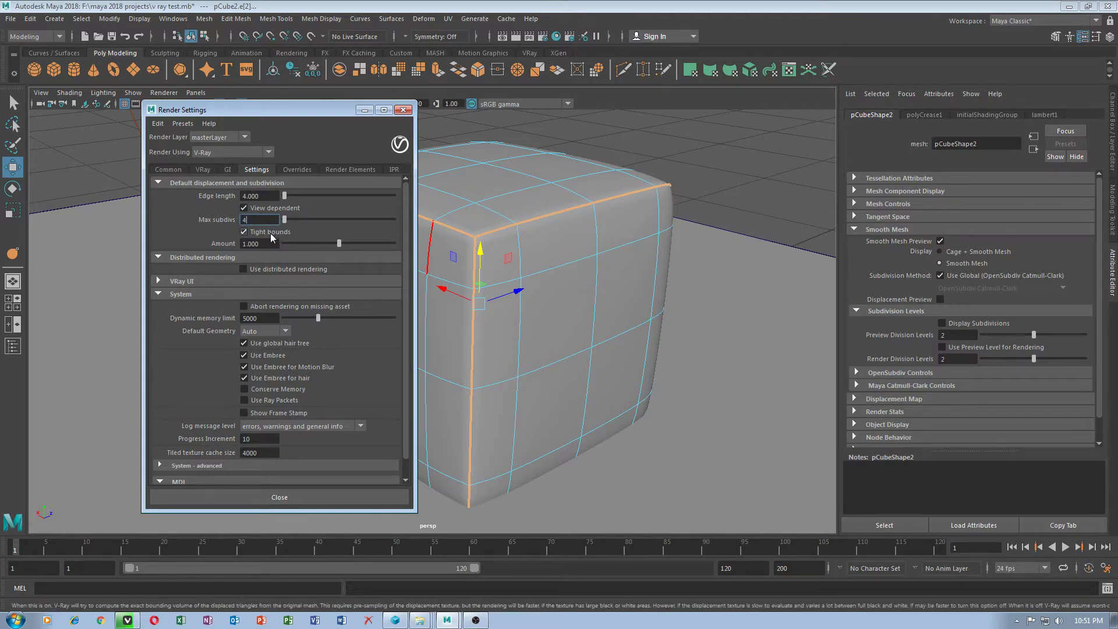
pyautogui.press('Tab')
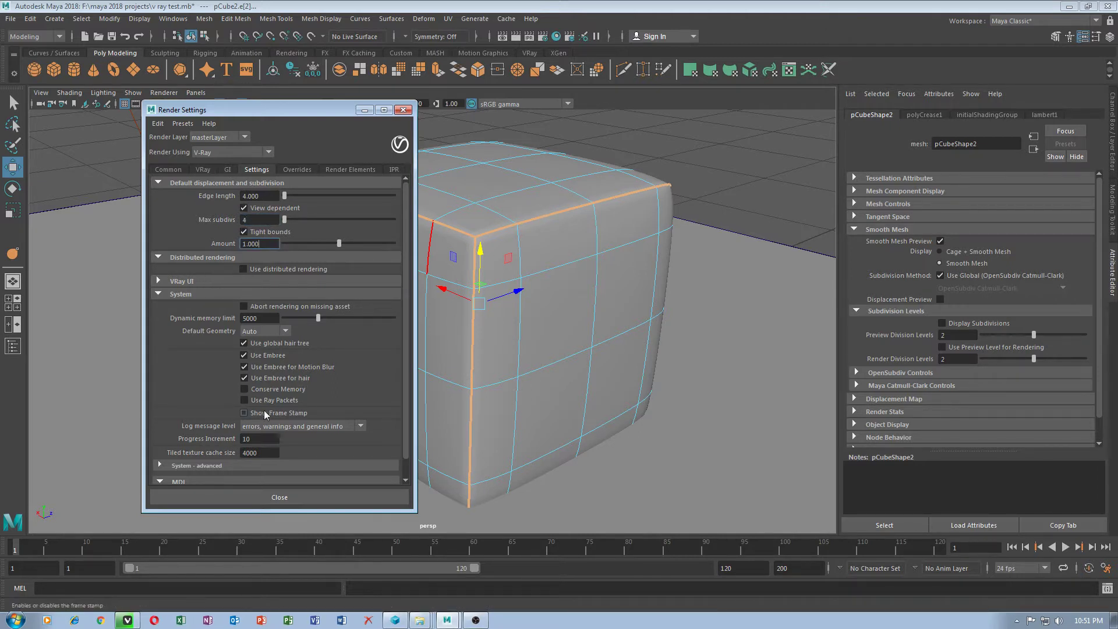
# On the GI tab, set the secondary bounce multiplier to 0.402 and light cache Subdivs to 372.
pyautogui.click(228, 170)
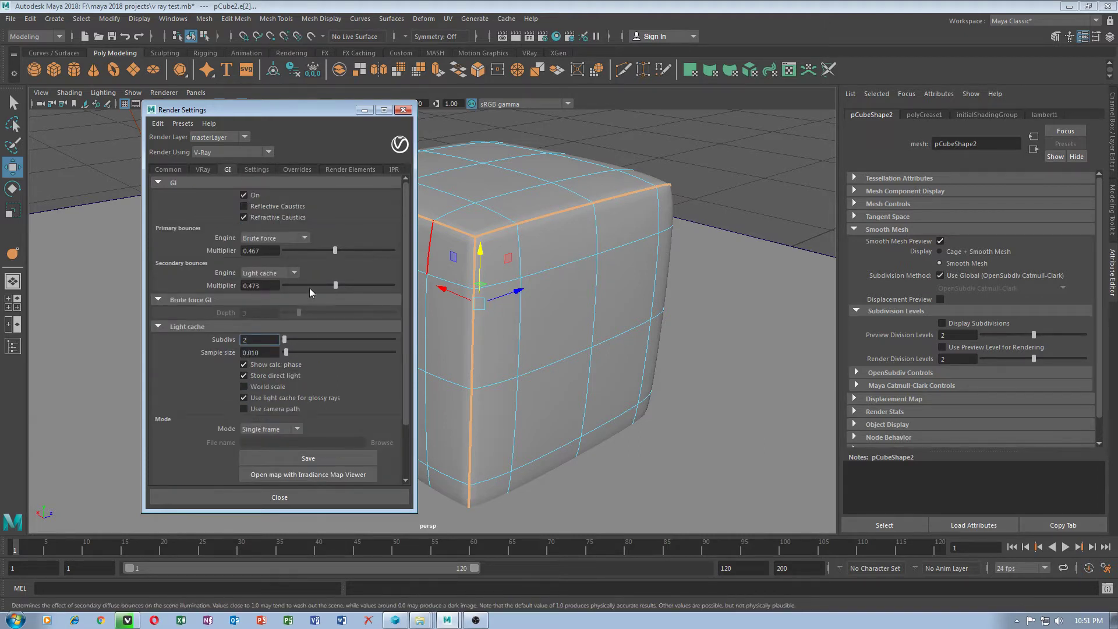
pyautogui.moveTo(332, 284); pyautogui.dragTo(328, 285)
pyautogui.moveTo(286, 340); pyautogui.dragTo(299, 341)
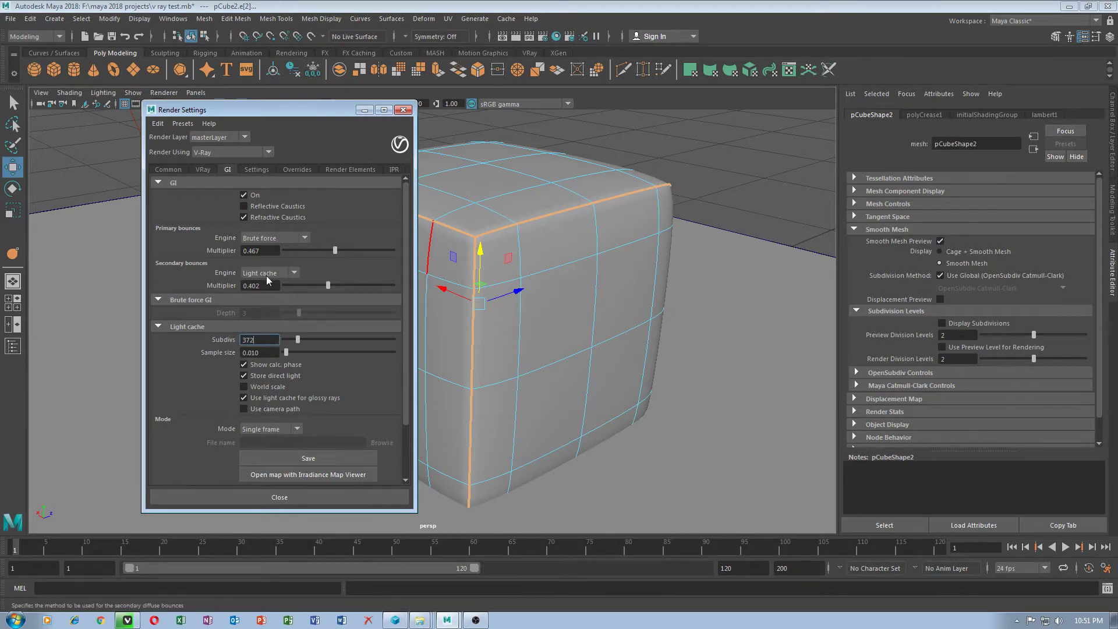
# Save the render settings as the preset 'v ray setting' and close Render Settings.
pyautogui.click(182, 124)
pyautogui.click(211, 136)
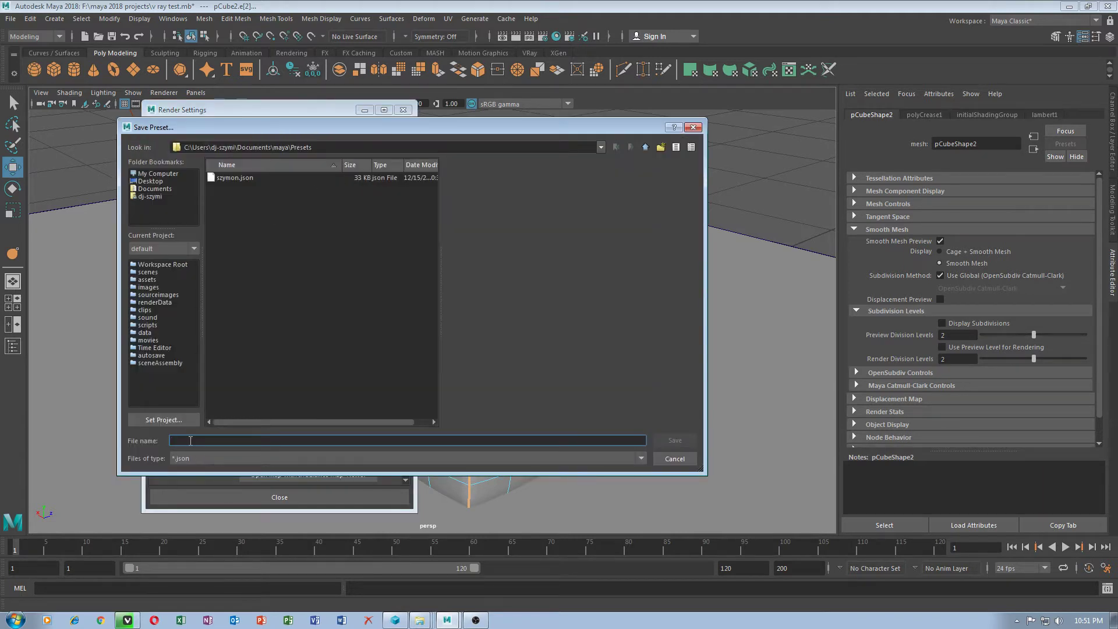
pyautogui.write('v ray setting')
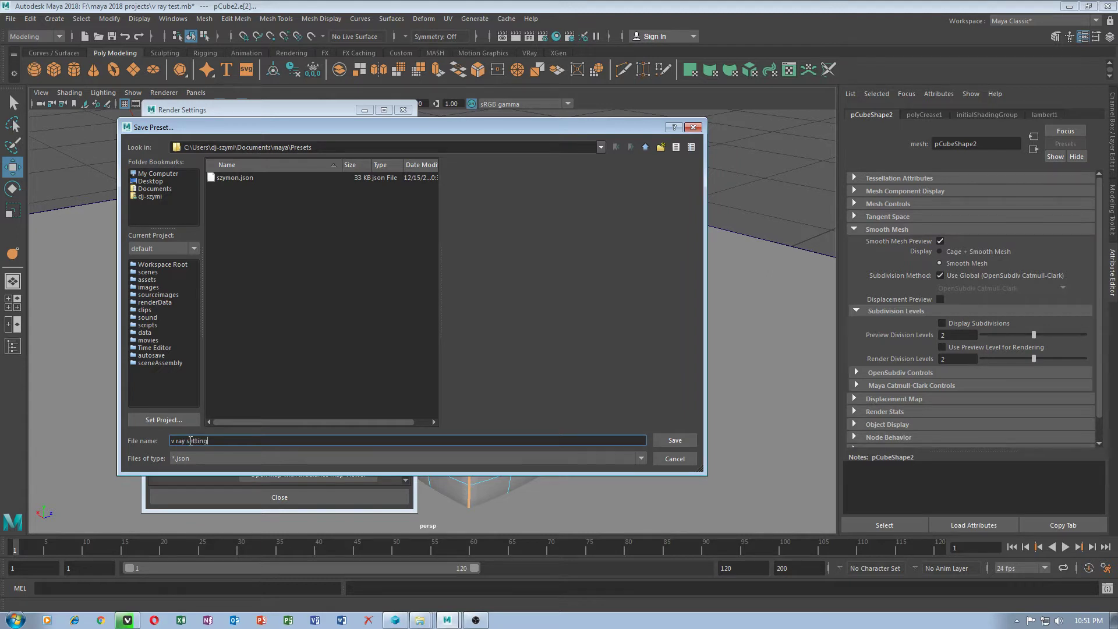
pyautogui.click(664, 442)
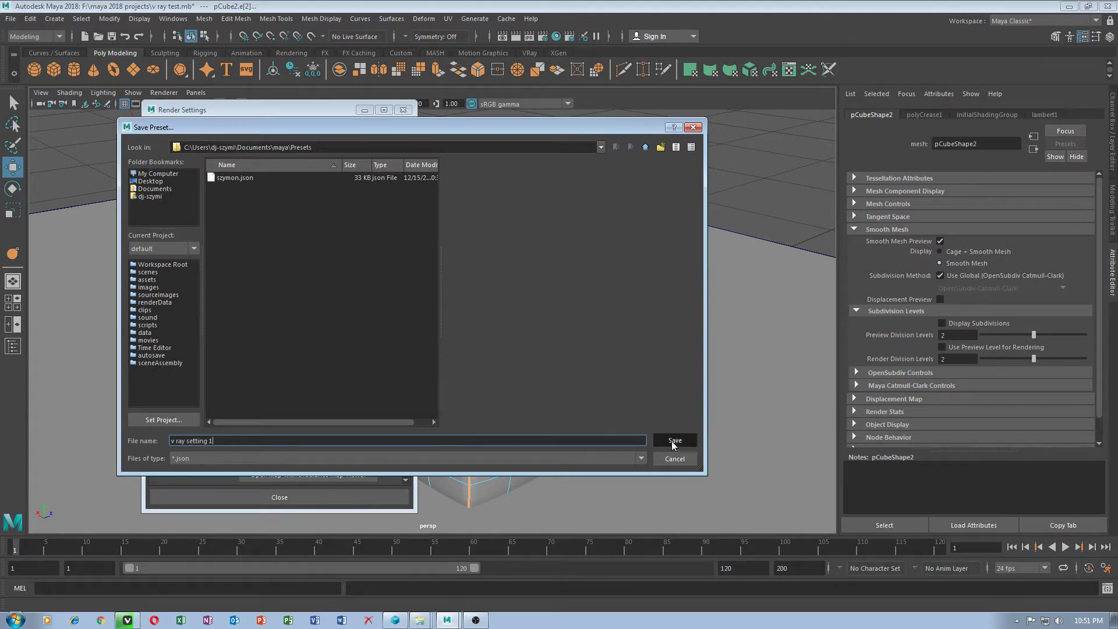
pyautogui.click(403, 109)
# Orbit to a new angle, run a V-Ray test render of the smoothed cube, then close the frame buffer.
pyautogui.keyDown('alt'); pyautogui.moveTo(569, 326); pyautogui.dragTo(605, 291); pyautogui.keyUp('alt')
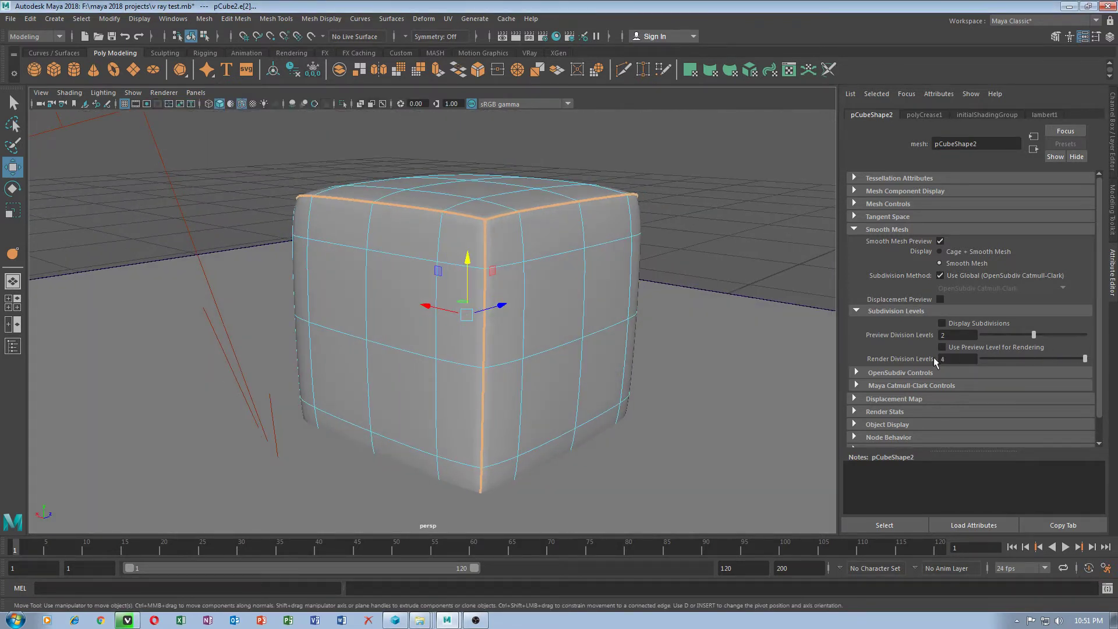
pyautogui.keyDown('alt'); pyautogui.moveTo(574, 342); pyautogui.dragTo(617, 299); pyautogui.keyUp('alt')
pyautogui.click(516, 36)
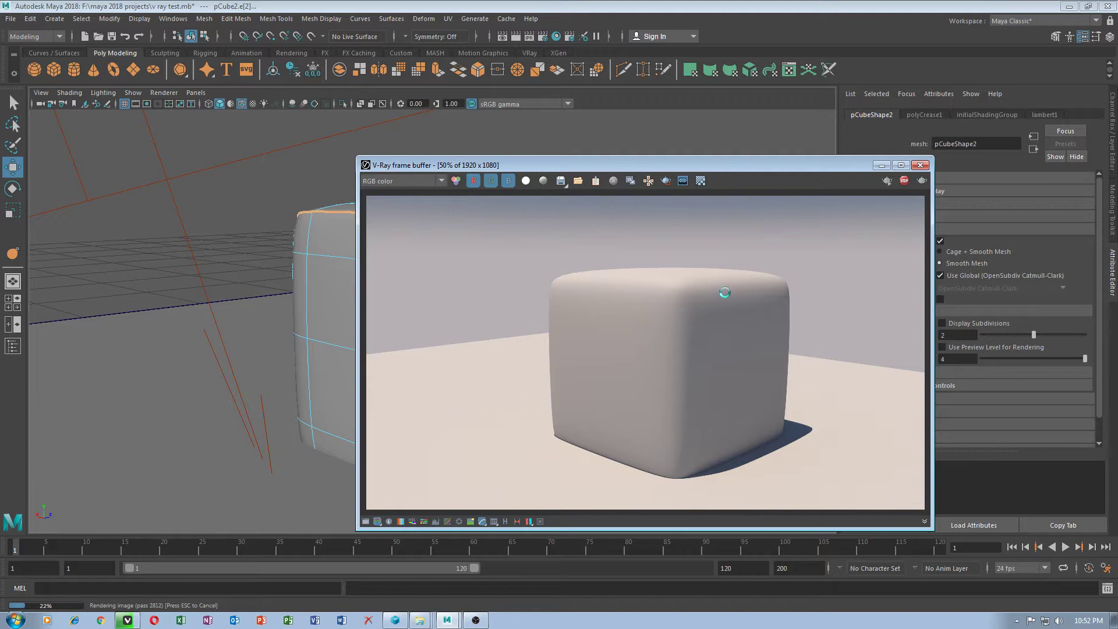
pyautogui.click(920, 165)
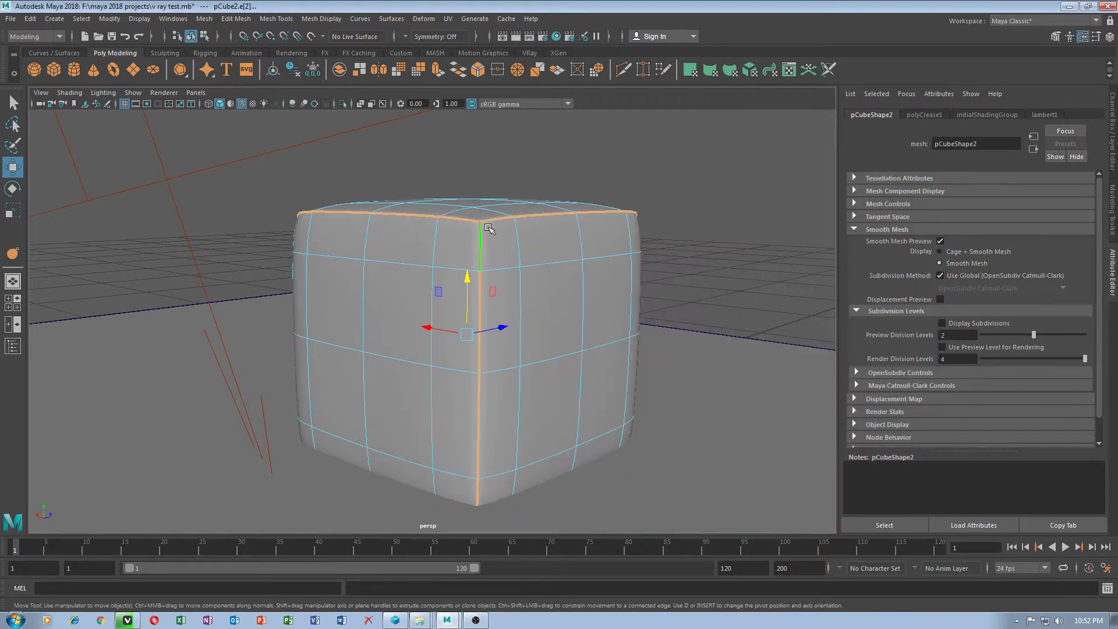
# Select the smoothed cube and enable Display Subdivisions in its smooth mesh attributes.
pyautogui.click(923, 112)
pyautogui.scroll(-5, 507, 249)
pyautogui.click(343, 166)
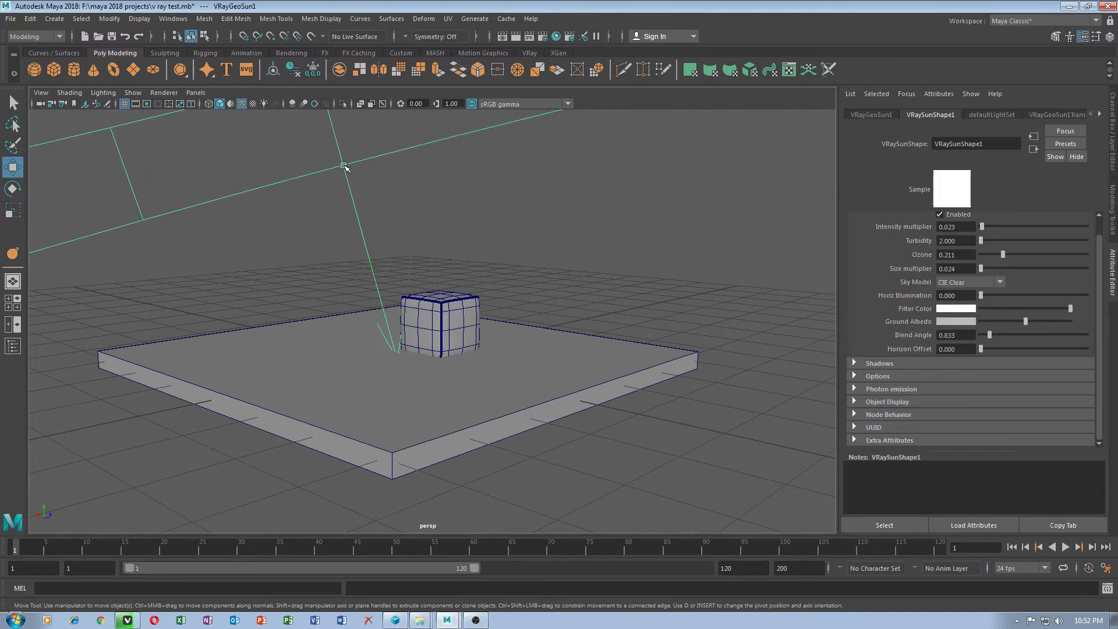
pyautogui.keyDown('alt'); pyautogui.moveTo(489, 264); pyautogui.dragTo(584, 293); pyautogui.keyUp('alt')
pyautogui.click(584, 293)
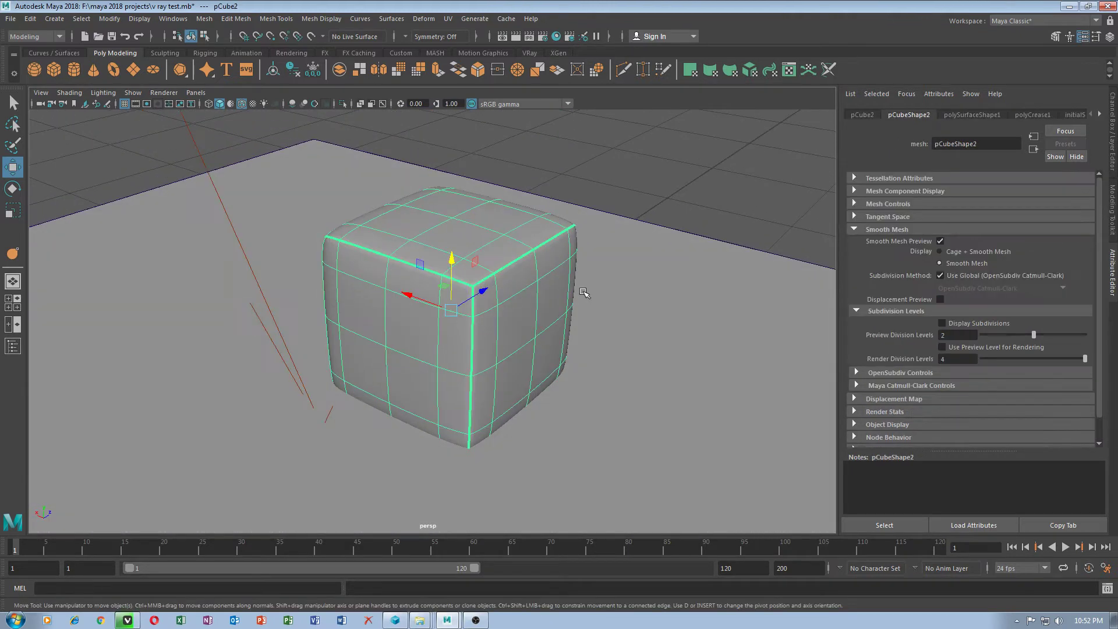
pyautogui.click(942, 324)
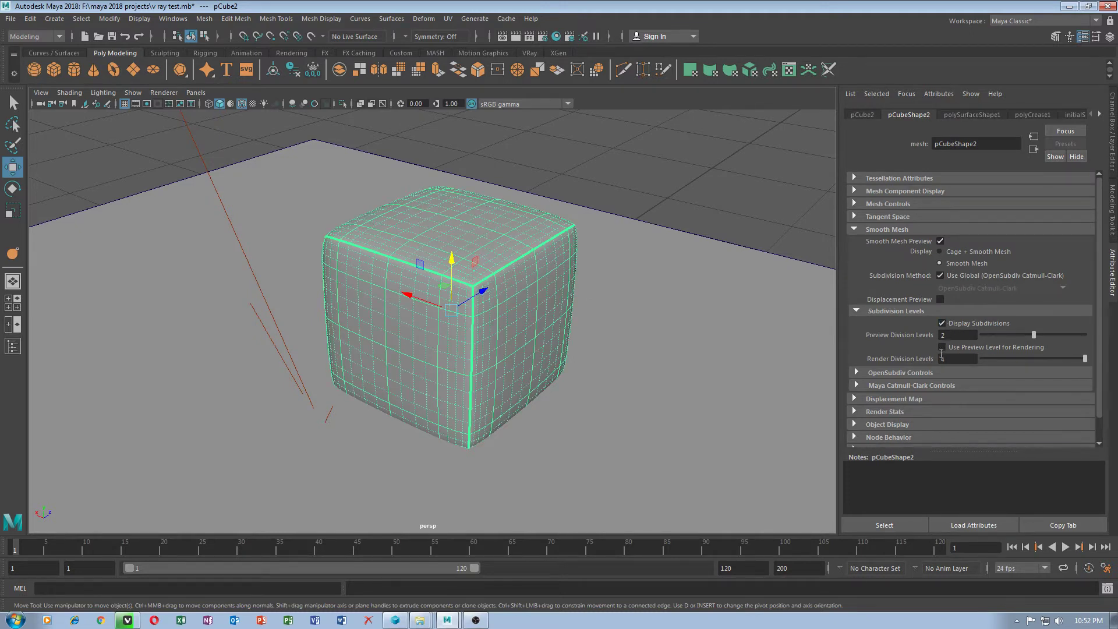
pyautogui.click(943, 348)
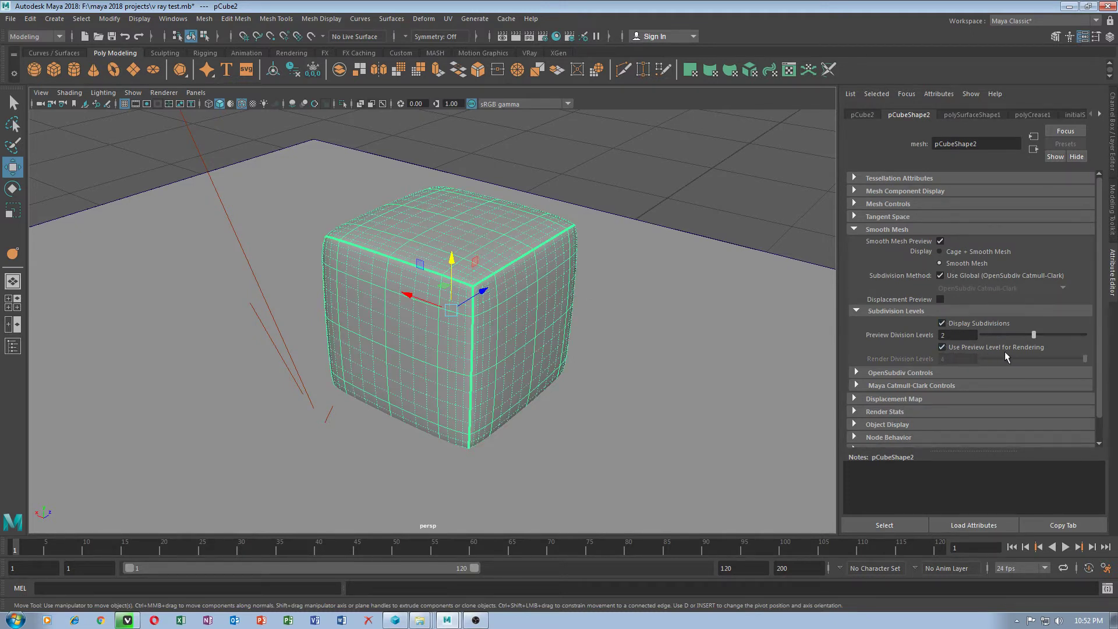
# Keep Best Shape quad split and set the Vertex Normal Method to Area Weighted.
pyautogui.click(868, 202)
pyautogui.click(873, 191)
pyautogui.click(878, 182)
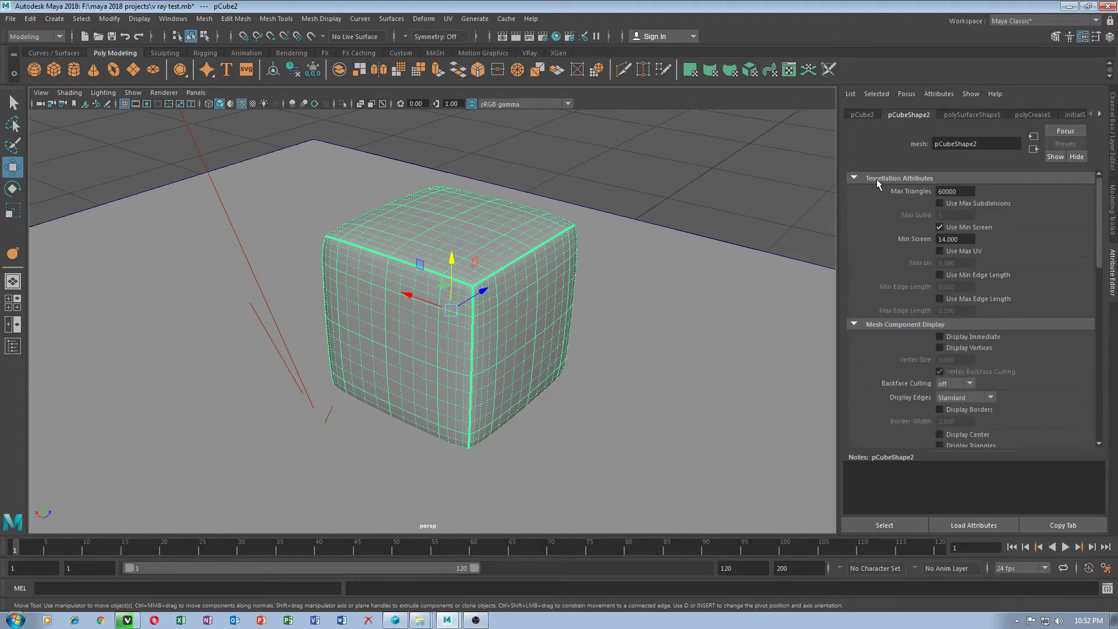
pyautogui.scroll(-1, 990, 351)
pyautogui.scroll(-1, 954, 367)
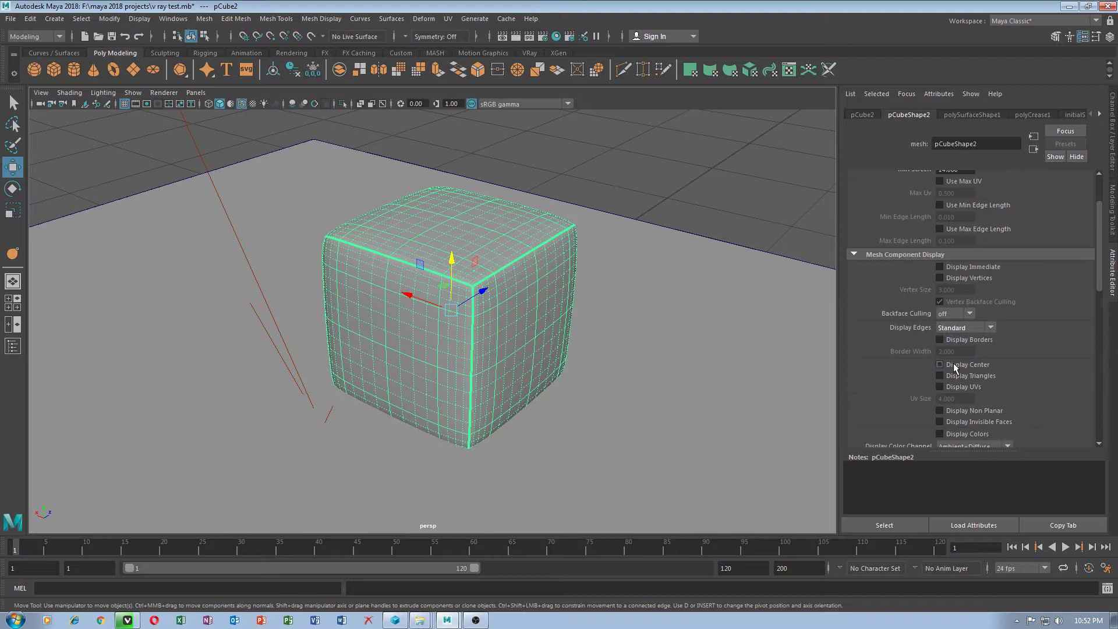
pyautogui.scroll(-2, 972, 334)
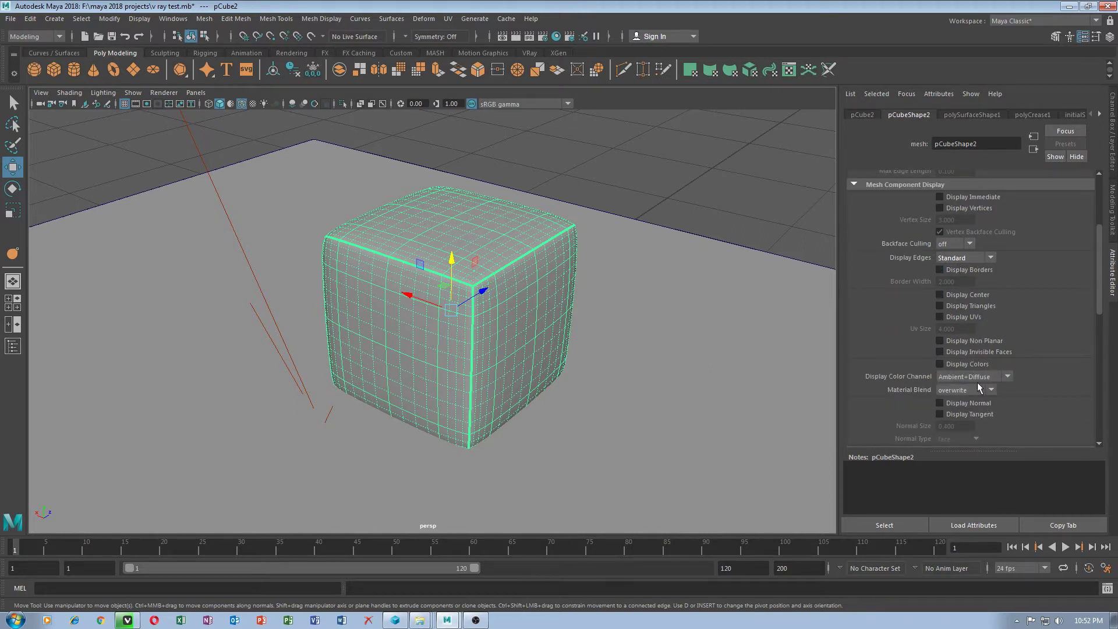
pyautogui.scroll(-2, 978, 390)
pyautogui.scroll(-3, 984, 343)
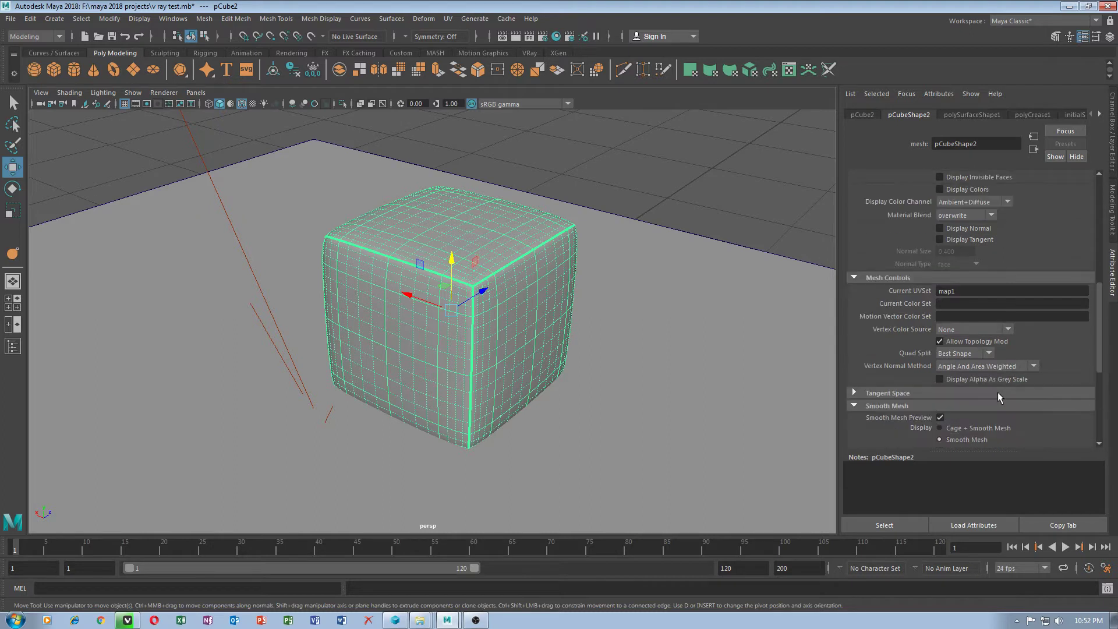
pyautogui.scroll(-2, 960, 402)
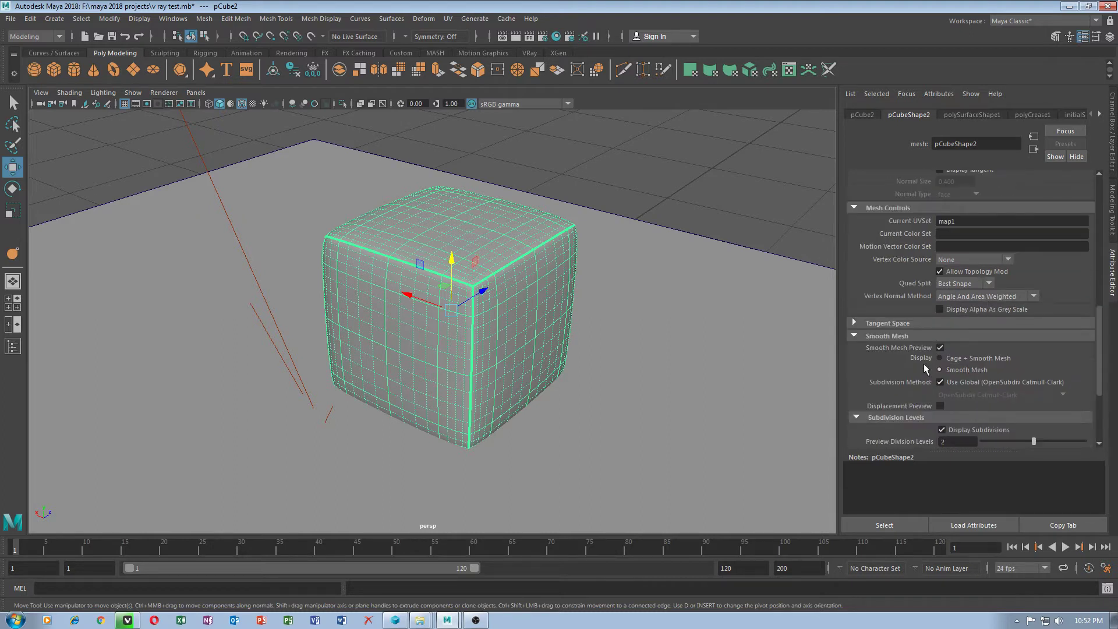
pyautogui.click(892, 322)
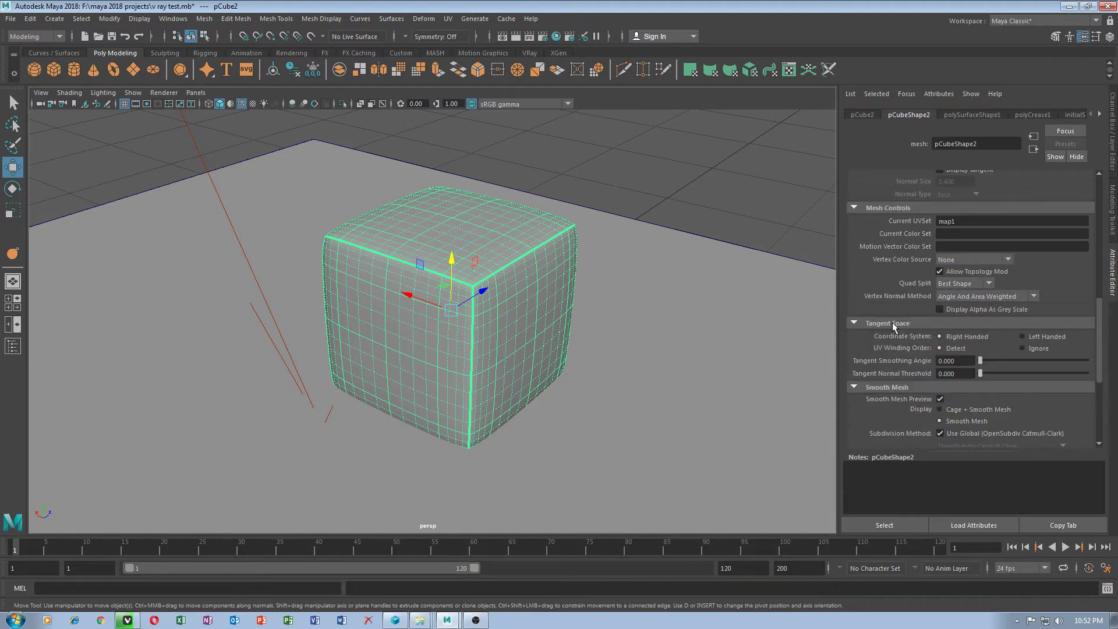
pyautogui.click(965, 286)
pyautogui.click(965, 287)
pyautogui.click(984, 297)
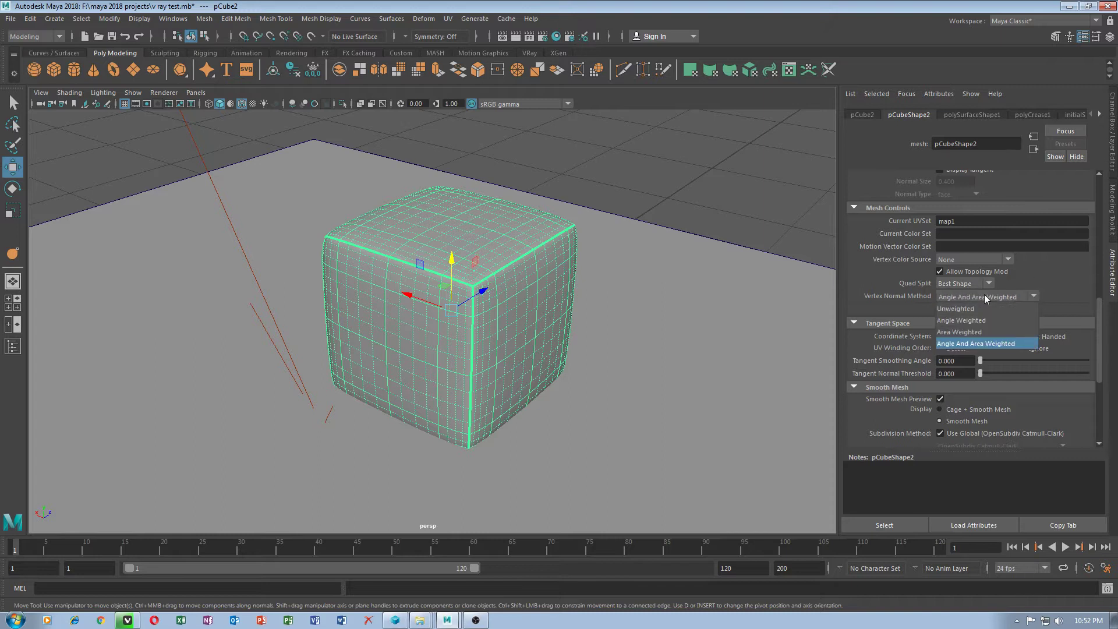
pyautogui.click(972, 333)
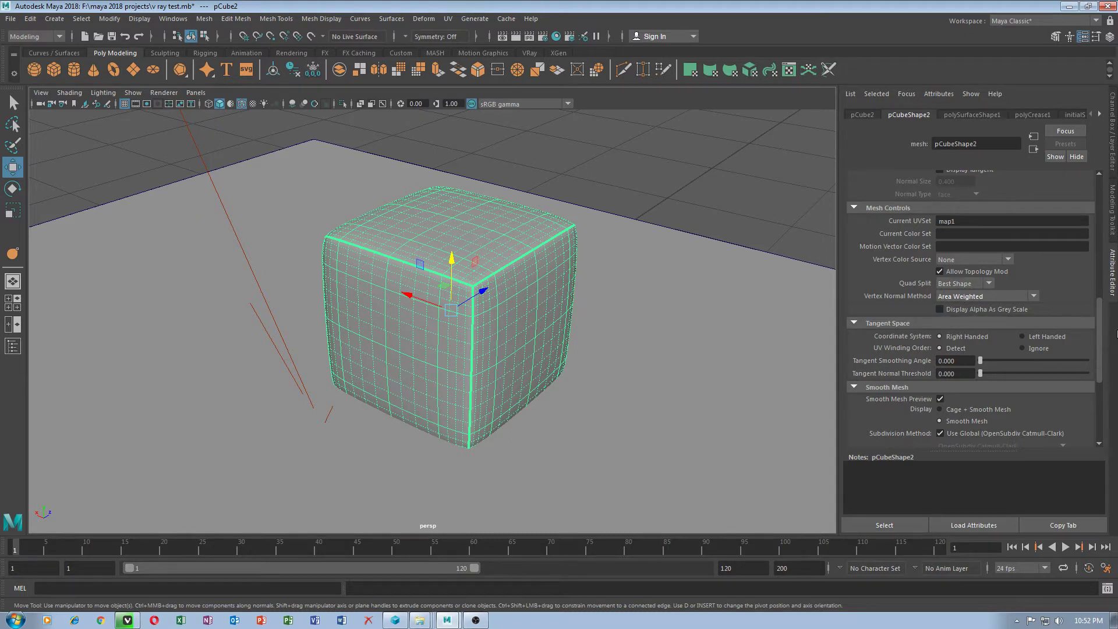
# Turn off Use Global, choose Maya Catmull-Clark subdivision, and uncheck Use Preview Level for rendering.
pyautogui.moveTo(1101, 354); pyautogui.dragTo(1094, 398)
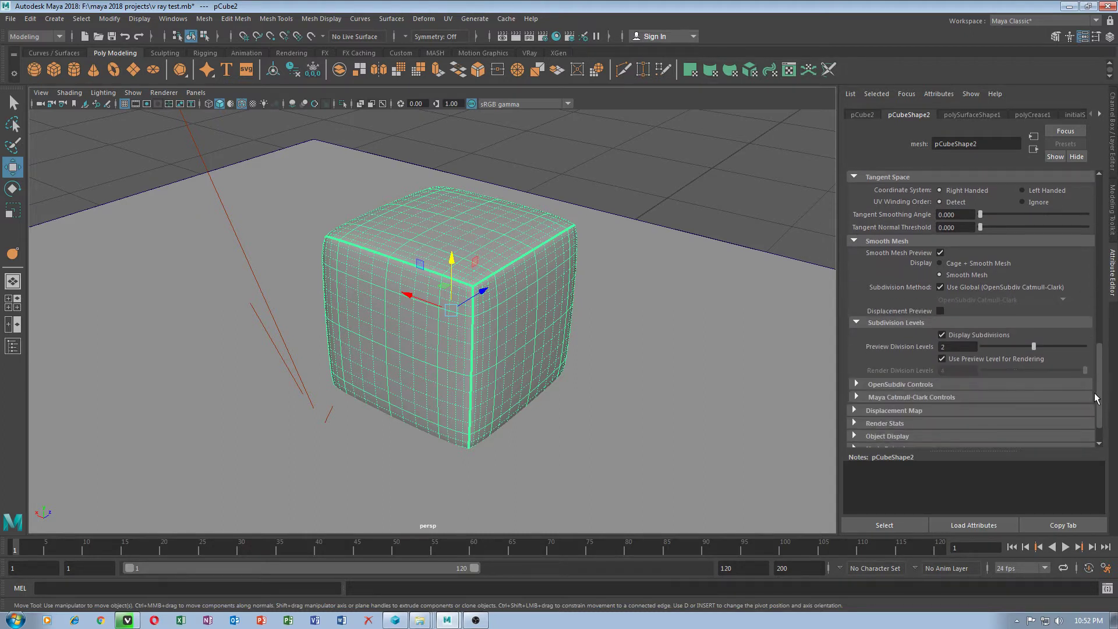
pyautogui.click(967, 287)
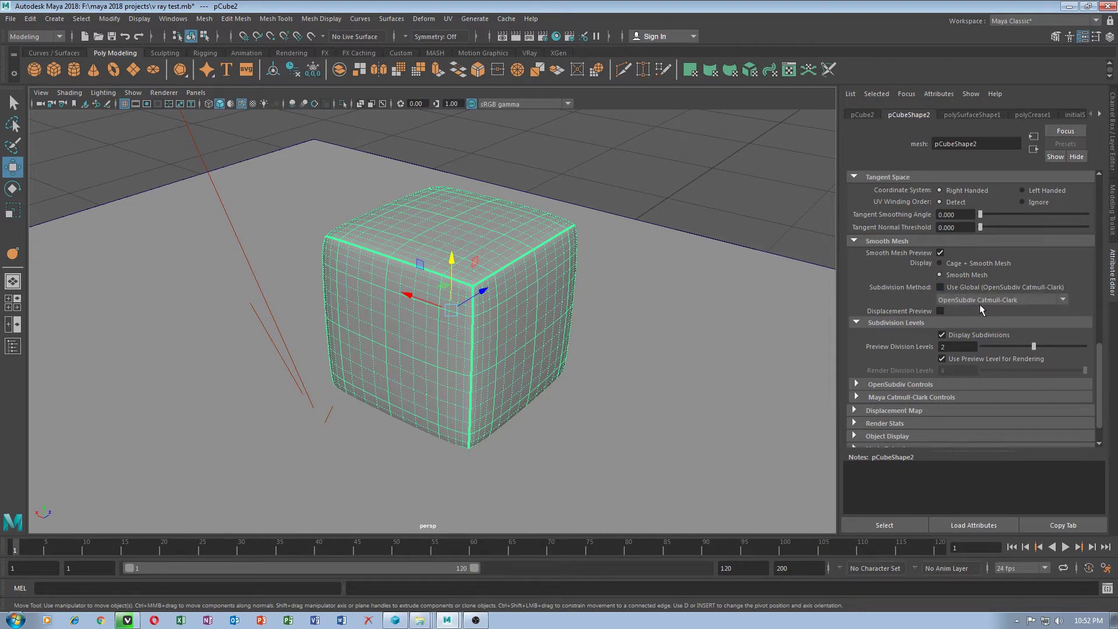
pyautogui.click(984, 301)
pyautogui.click(984, 312)
pyautogui.click(940, 288)
pyautogui.click(941, 288)
pyautogui.click(942, 359)
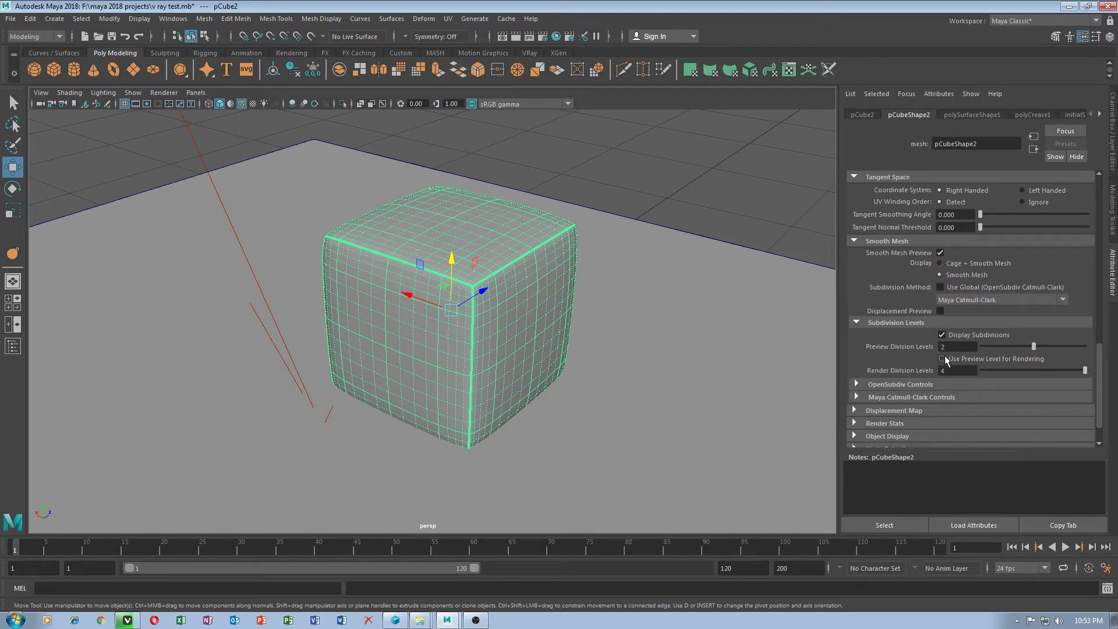
pyautogui.click(669, 359)
# Render the rounded cube again in V-Ray and close the finished frame buffer.
pyautogui.keyDown('alt'); pyautogui.moveTo(460, 209); pyautogui.dragTo(499, 200); pyautogui.keyUp('alt')
pyautogui.scroll(-2, 626, 182)
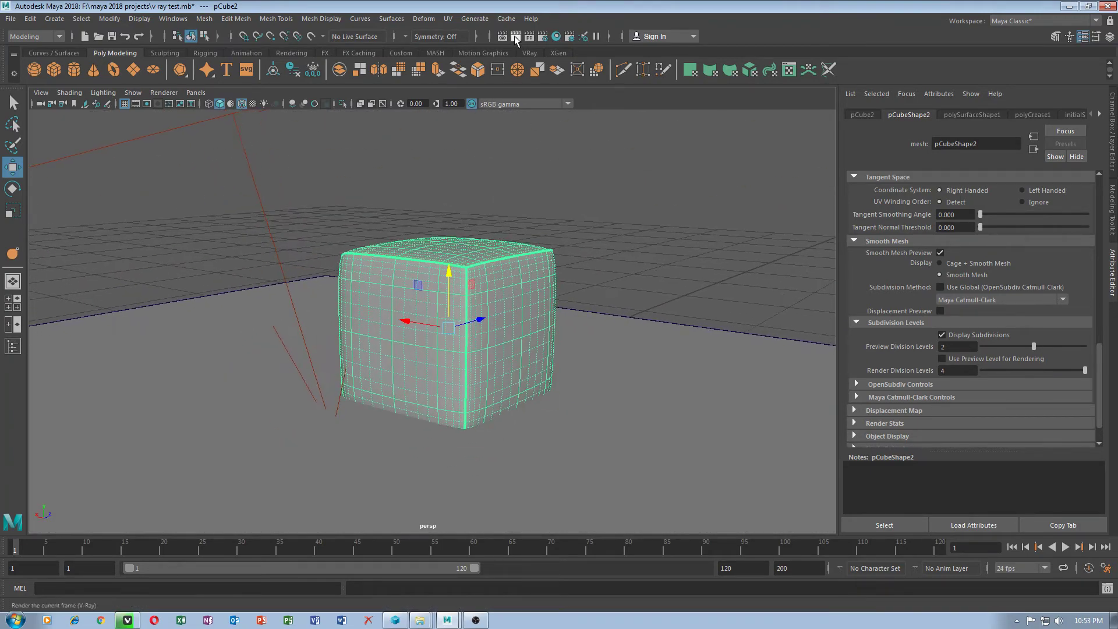
pyautogui.click(516, 38)
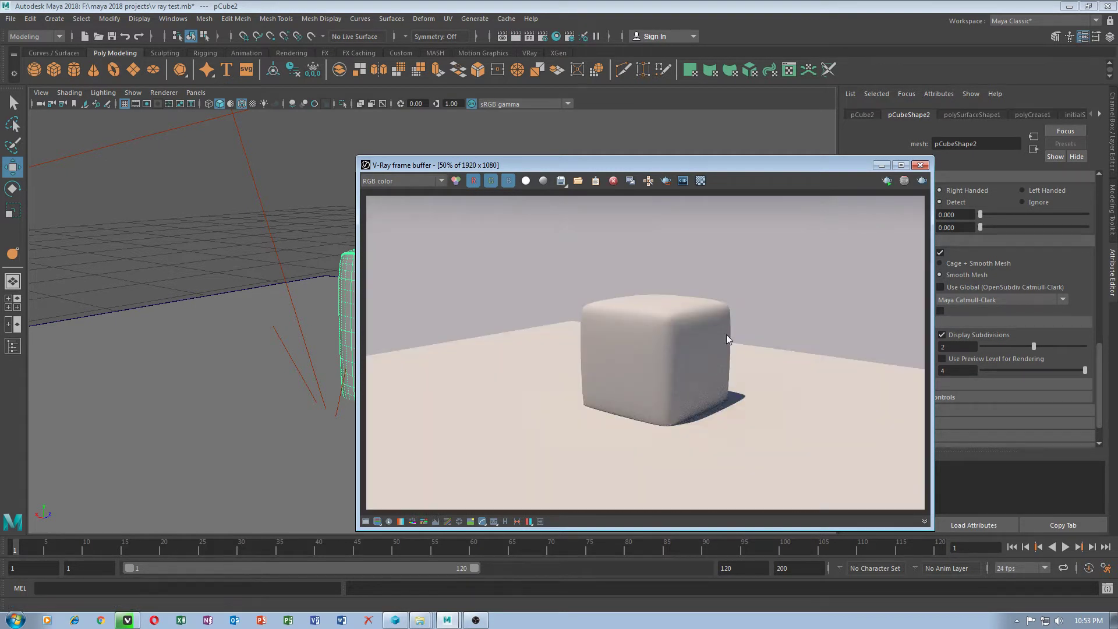
pyautogui.click(921, 165)
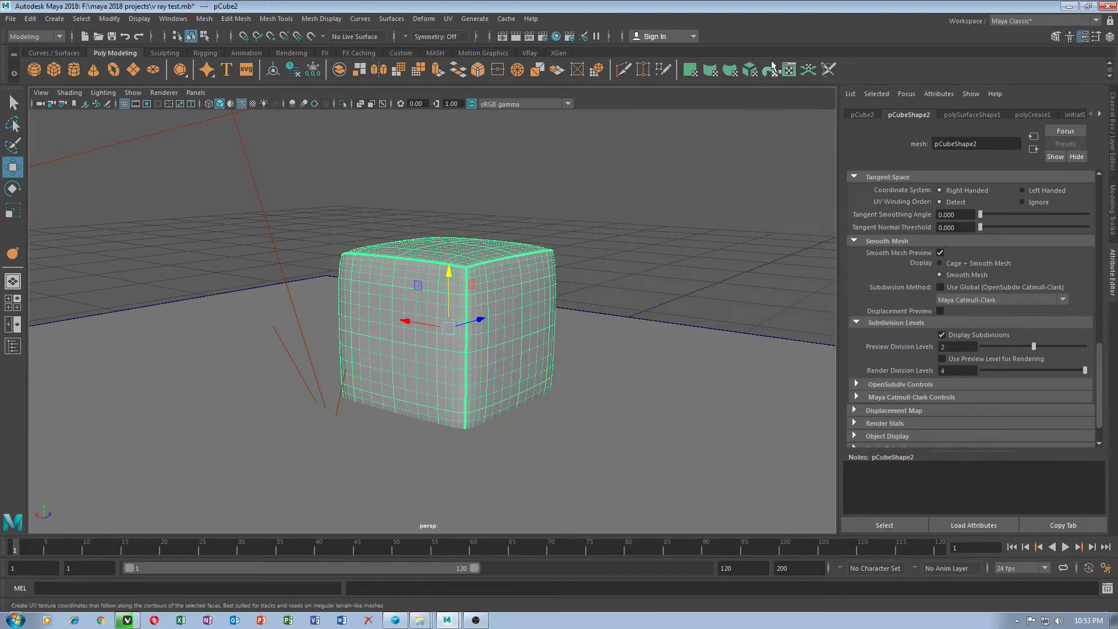
# Open Render Settings and review the V-Ray sampling and GI light cache options.
pyautogui.click(543, 36)
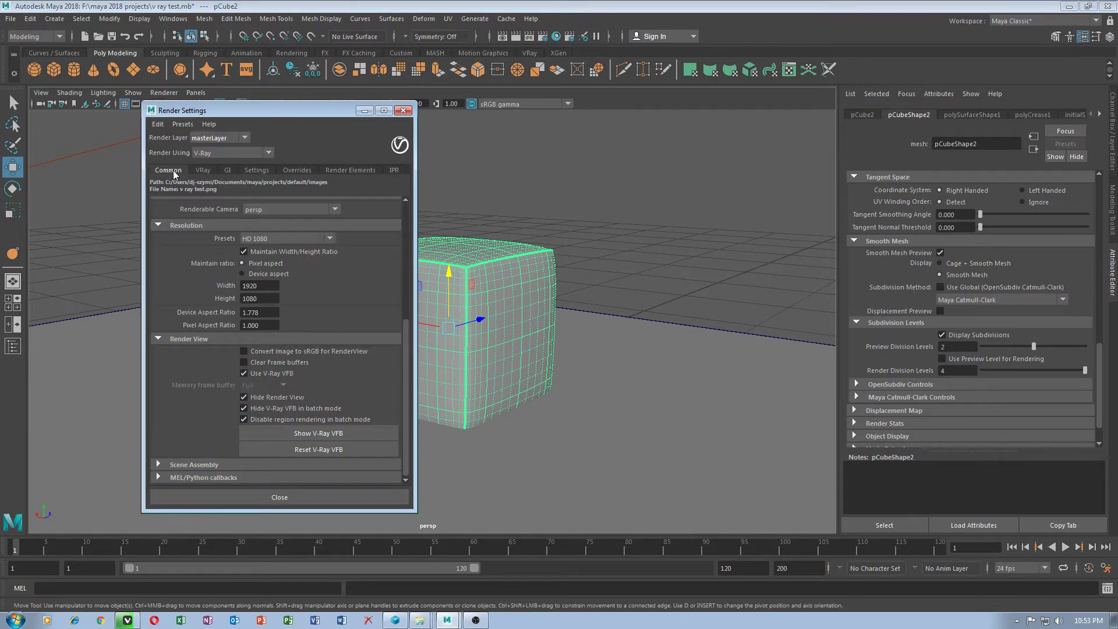
pyautogui.click(203, 172)
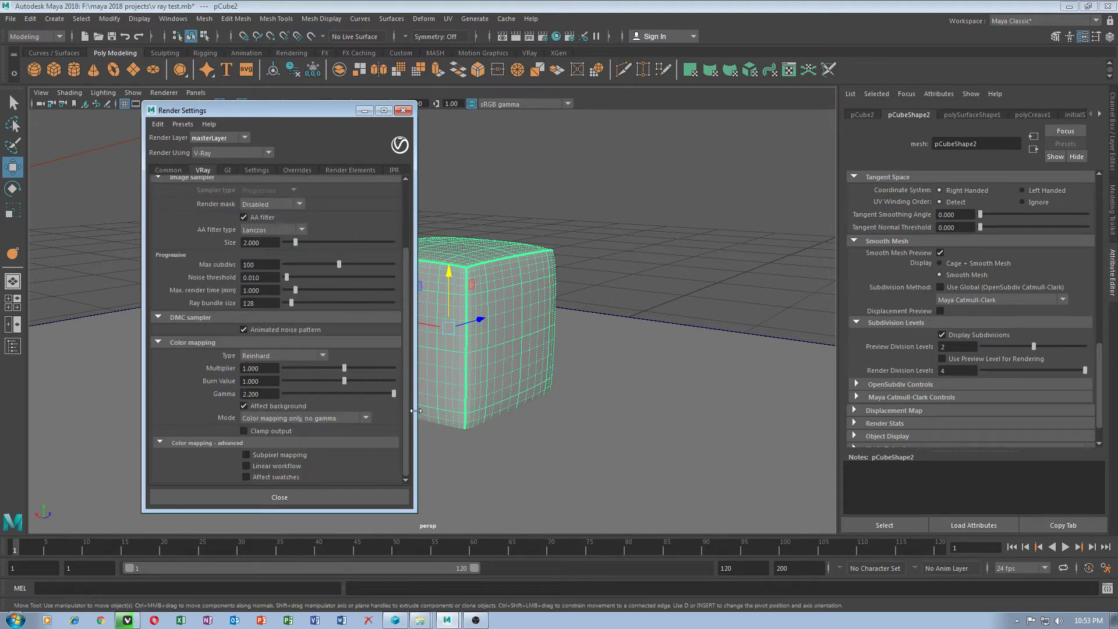
pyautogui.moveTo(403, 440); pyautogui.dragTo(407, 340)
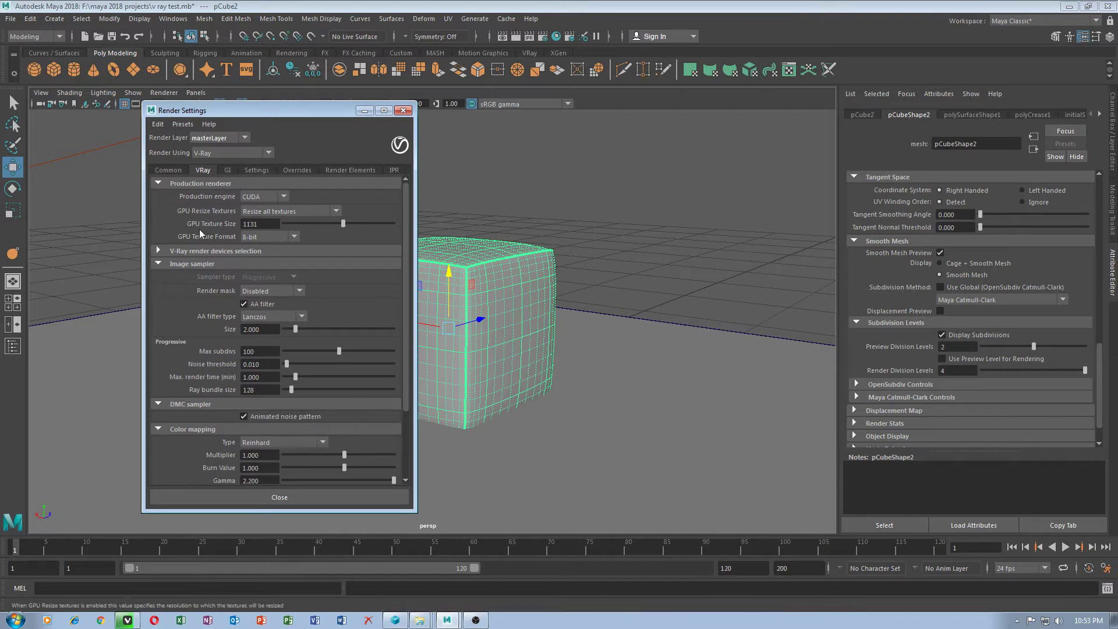
pyautogui.click(228, 171)
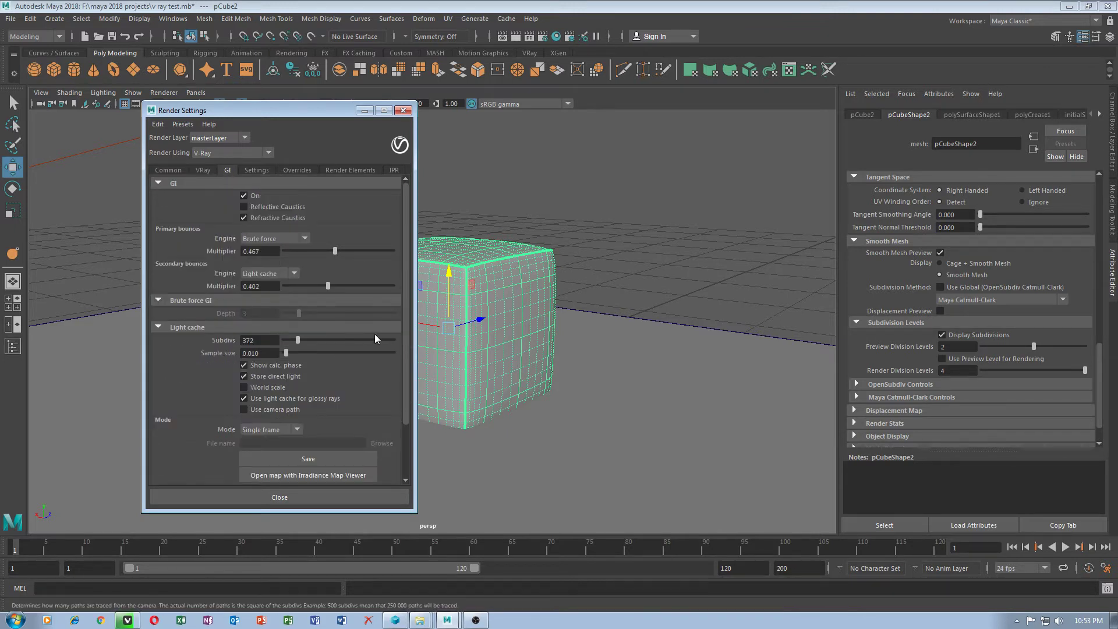
pyautogui.click(406, 442)
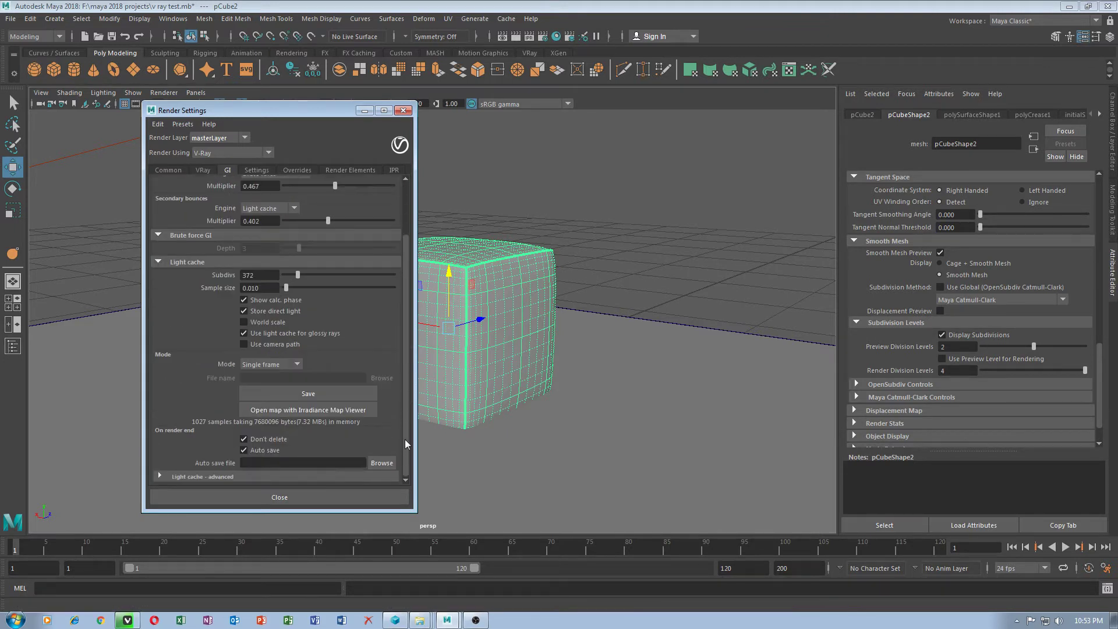
pyautogui.click(194, 478)
pyautogui.scroll(-3, 288, 449)
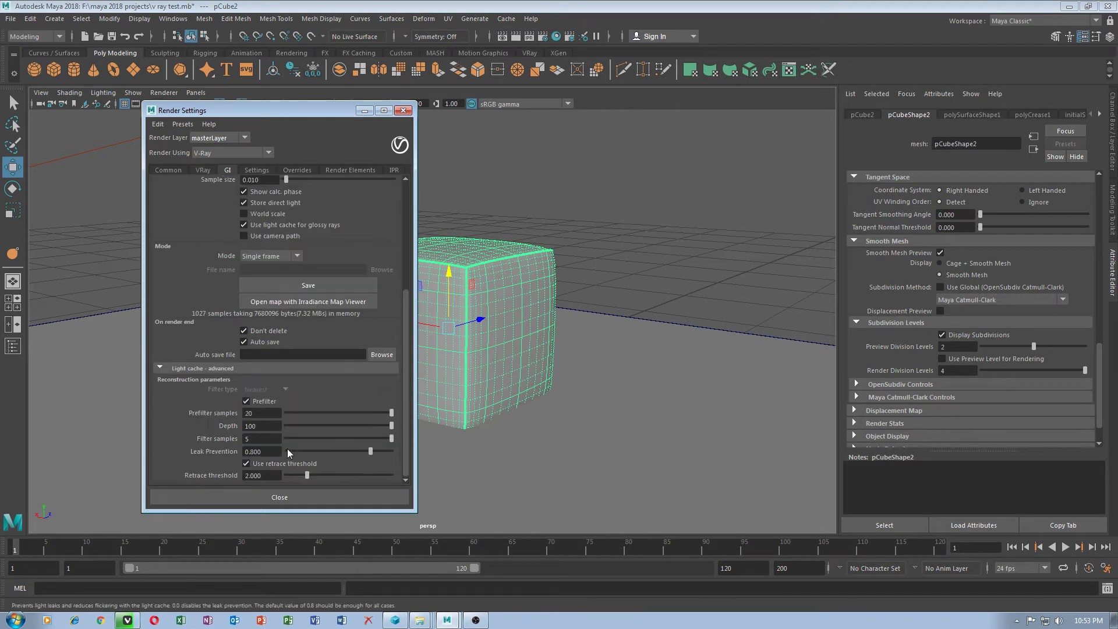
# On the Settings tab, raise displacement edge length to 26.882 and open the Presets menu.
pyautogui.click(257, 170)
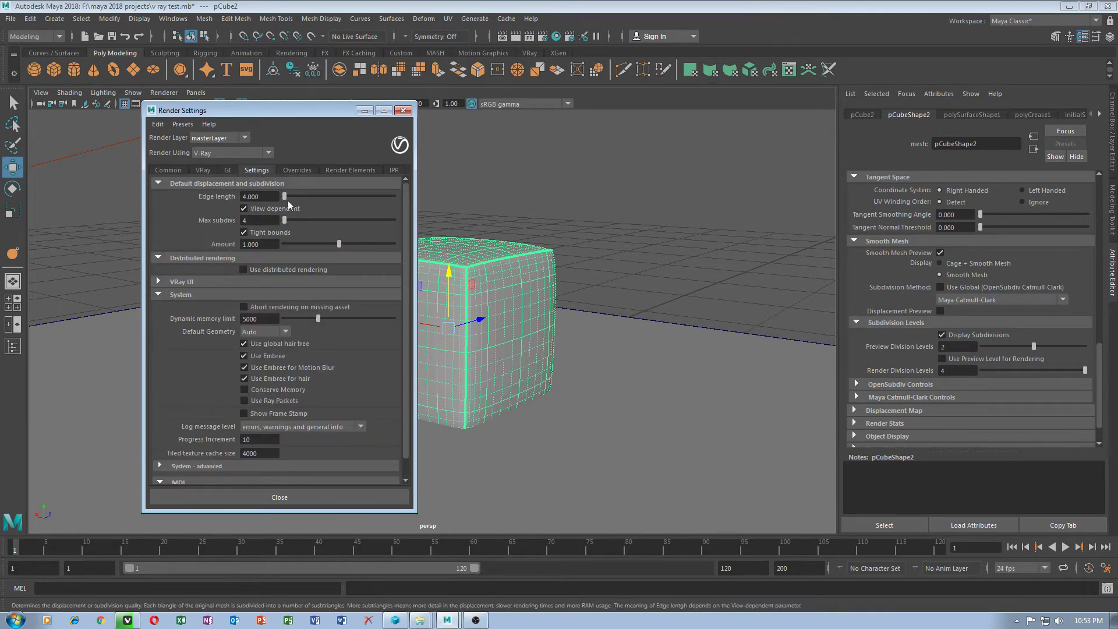
pyautogui.moveTo(288, 194); pyautogui.dragTo(291, 195)
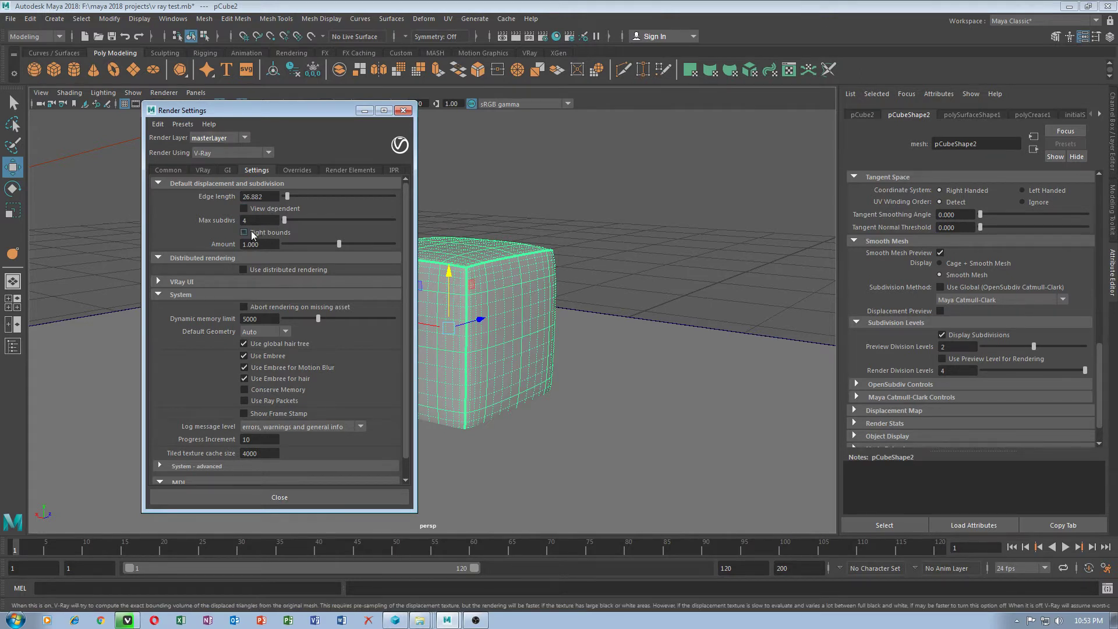
pyautogui.click(182, 124)
# Save the current render settings as a second preset named 'v ray setting 2'.
pyautogui.click(199, 136)
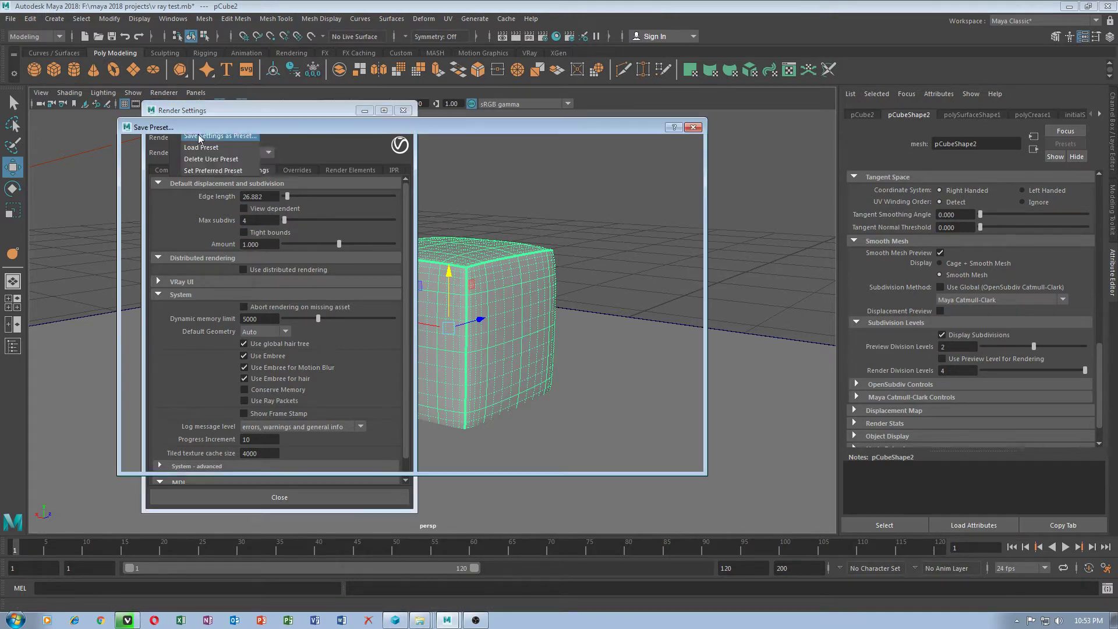
pyautogui.write('v ray sett')
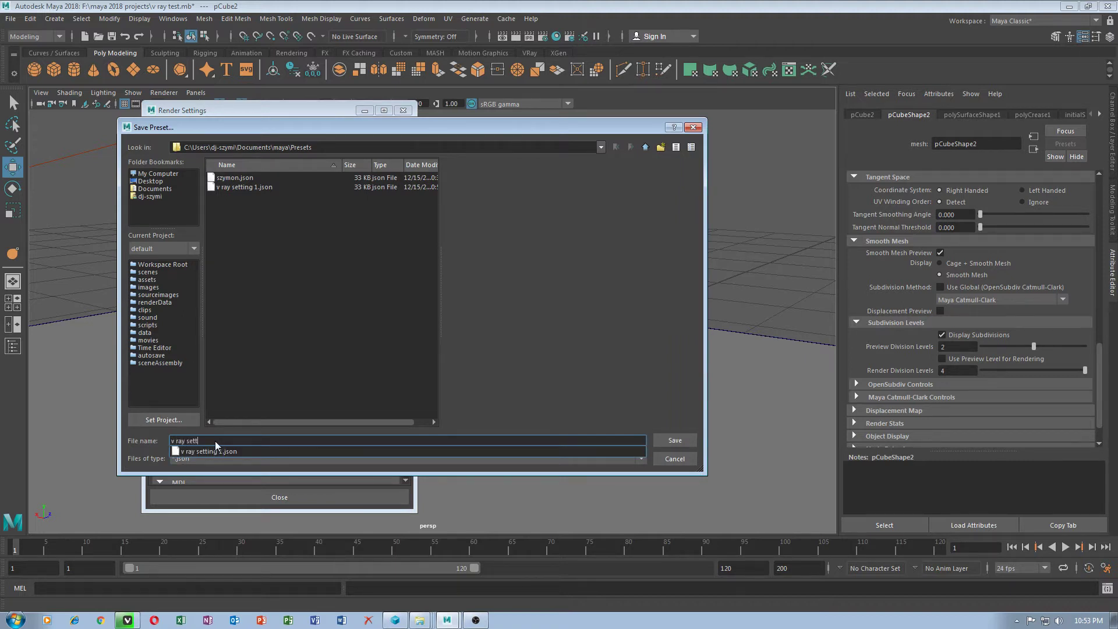
pyautogui.write('ing 2')
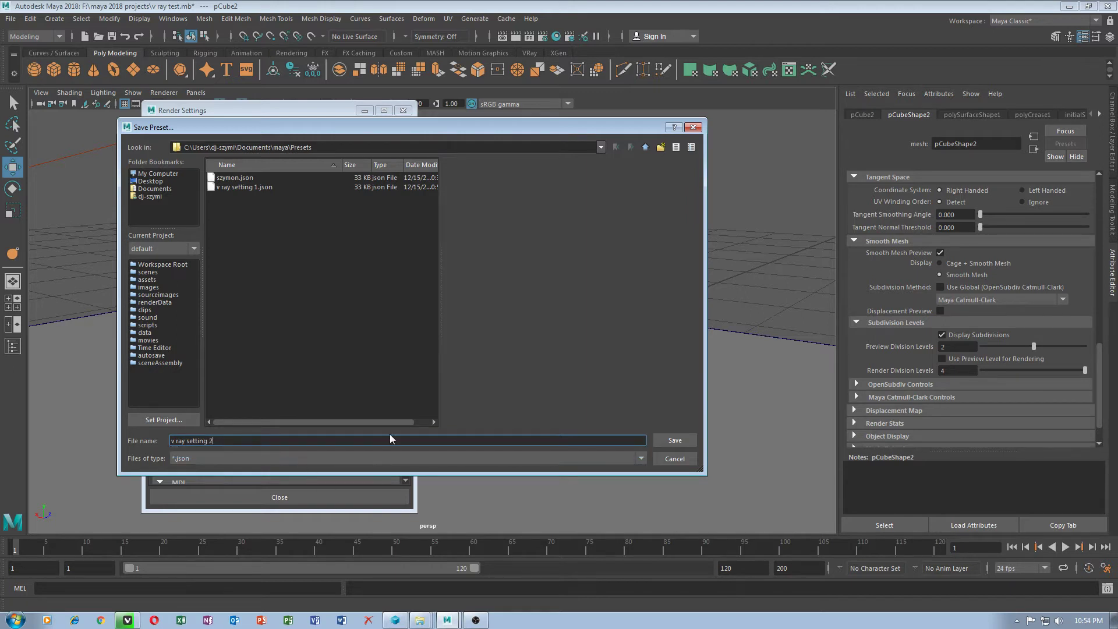
pyautogui.click(660, 442)
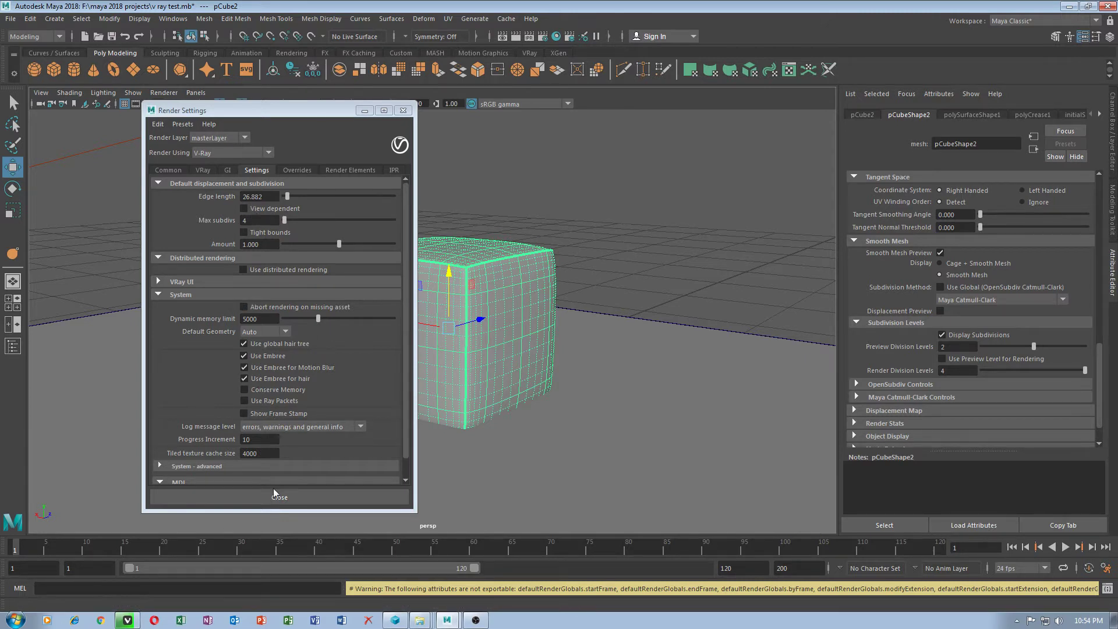
# Test render, enable Use Preview Level for Rendering, and render the cube again.
pyautogui.click(293, 170)
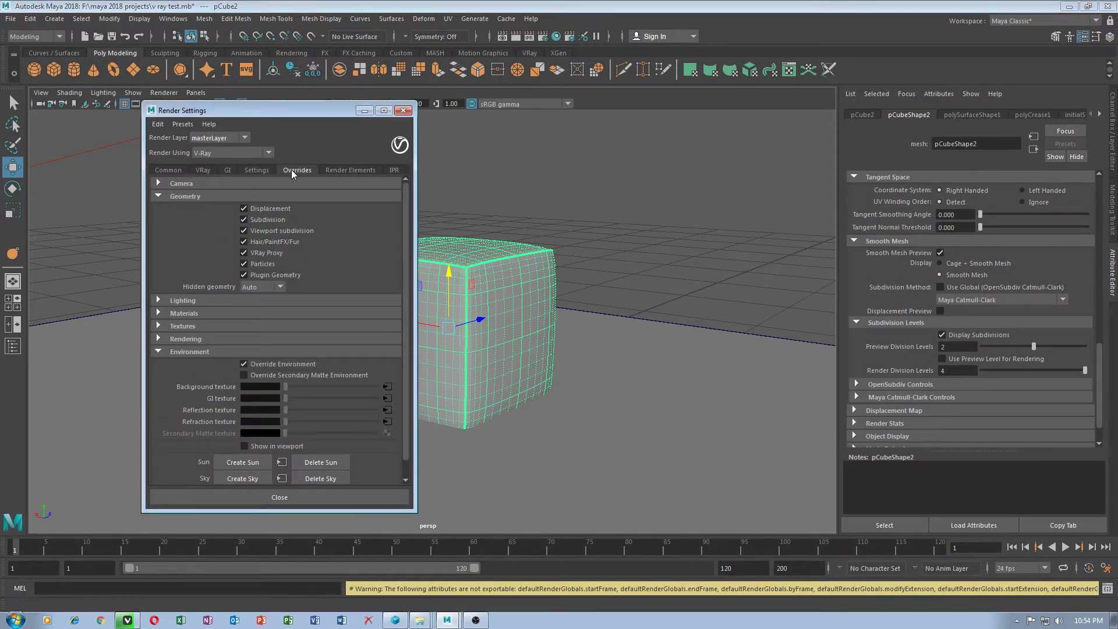
pyautogui.click(516, 36)
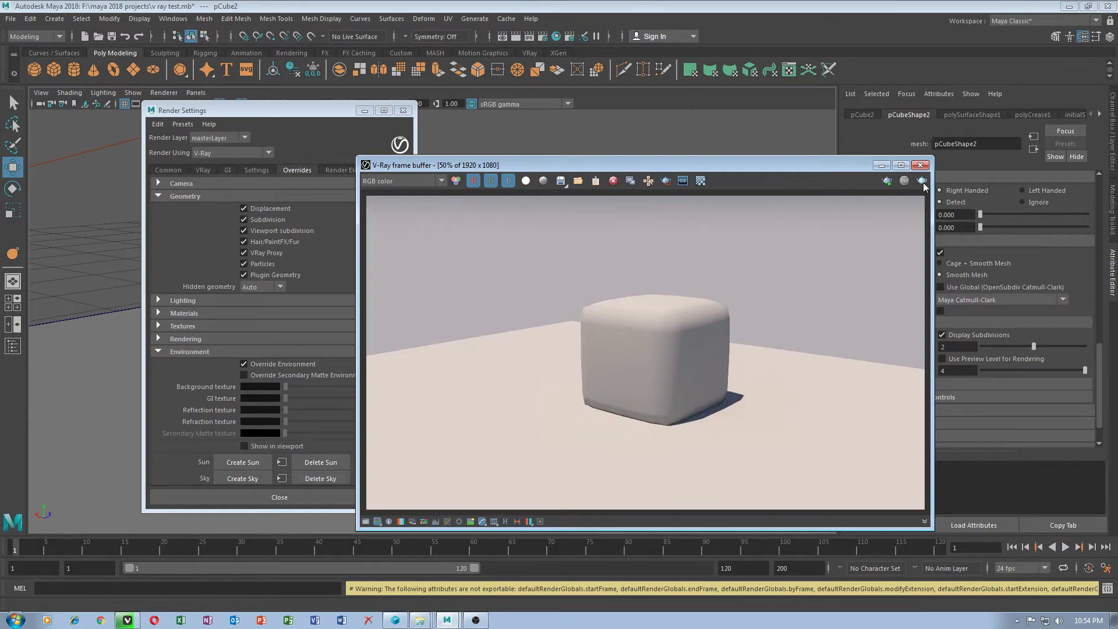
pyautogui.click(920, 165)
pyautogui.click(958, 360)
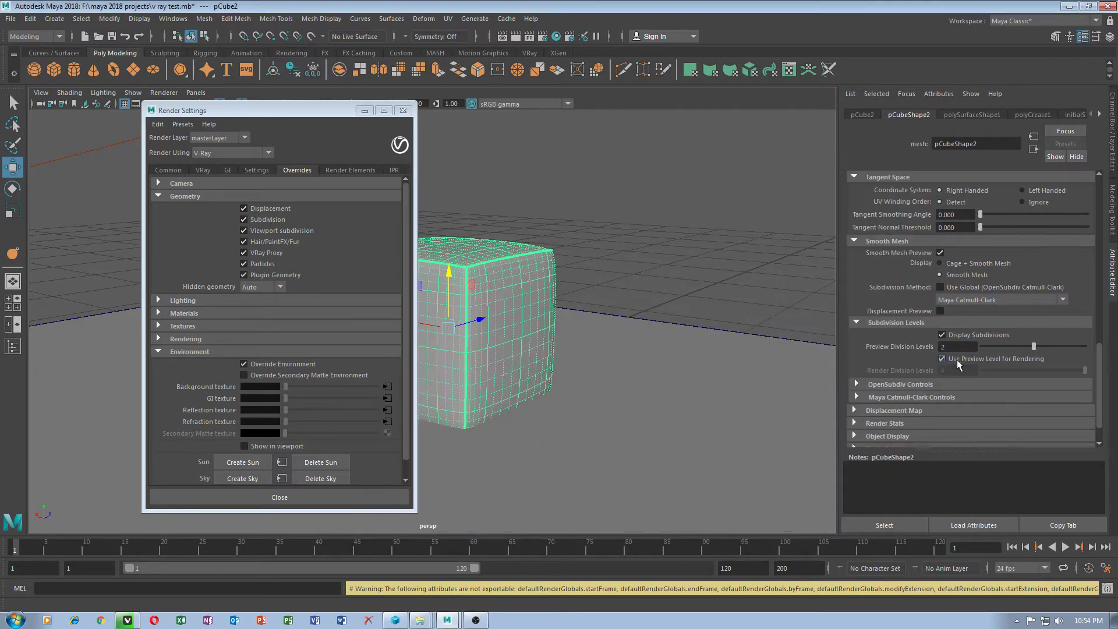
pyautogui.click(515, 36)
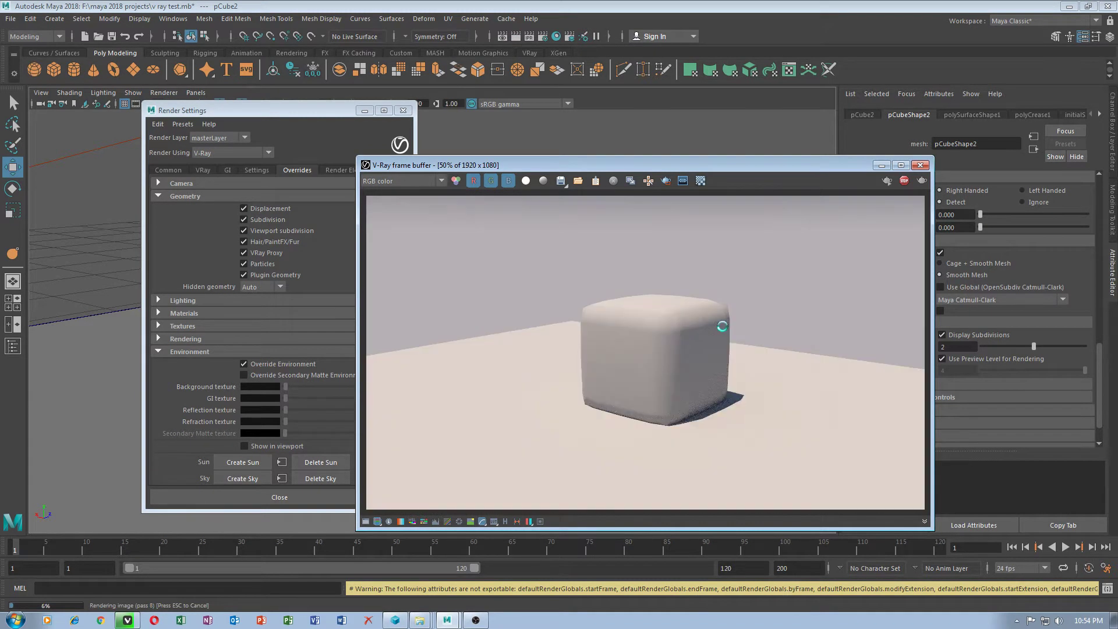
pyautogui.click(920, 164)
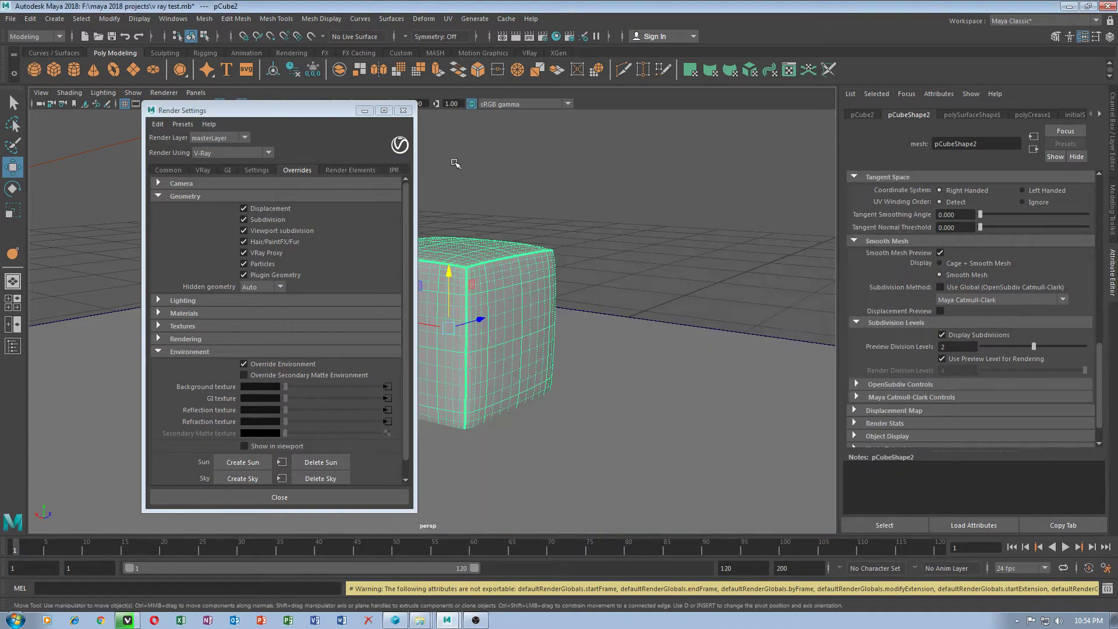
# Turn View dependent and Tight bounds back on in the V-Ray displacement settings.
pyautogui.click(257, 170)
pyautogui.click(244, 209)
pyautogui.click(244, 232)
# Drag the displacement Amount to 100 and expand the advanced System settings.
pyautogui.moveTo(339, 244); pyautogui.dragTo(396, 245)
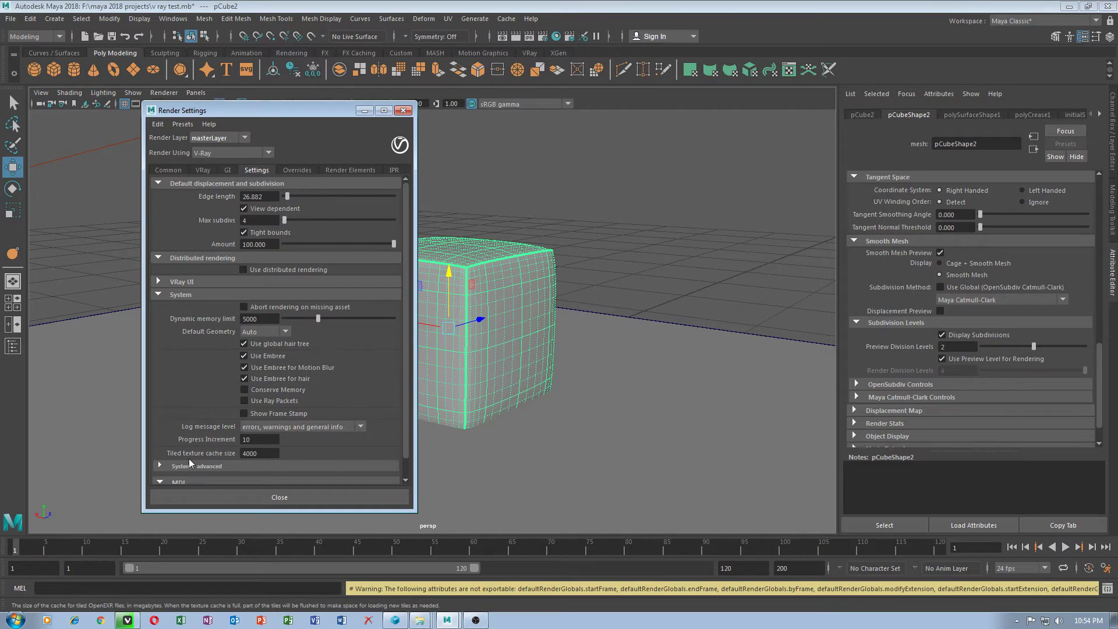
pyautogui.click(235, 468)
pyautogui.scroll(-2, 276, 469)
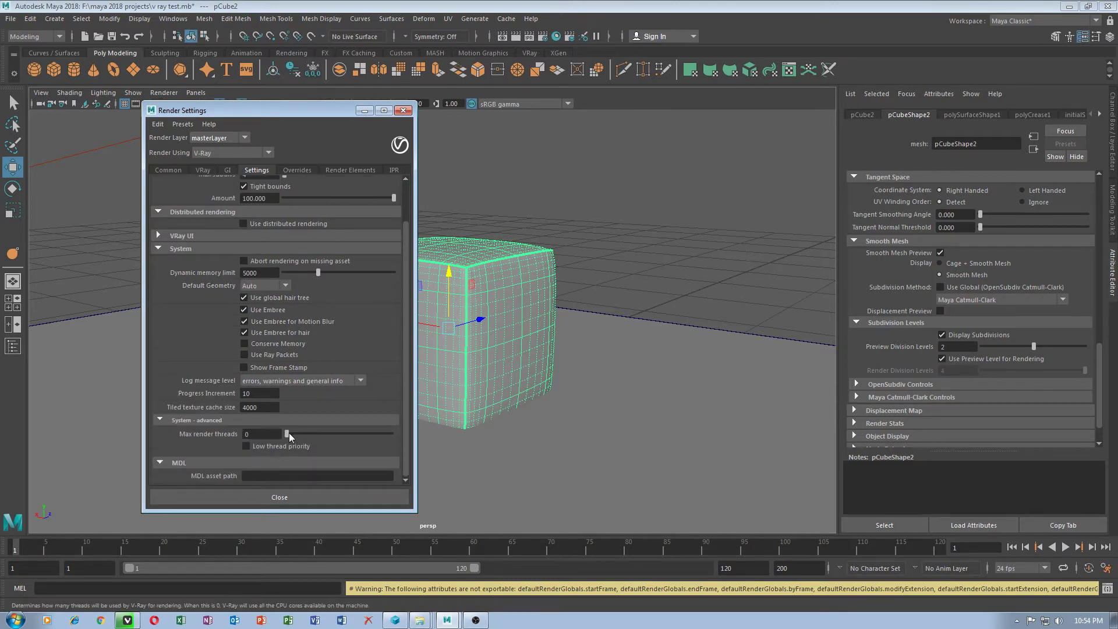
# Review Overrides, Render Elements and Material override options, then close Render Settings.
pyautogui.click(300, 170)
pyautogui.click(340, 170)
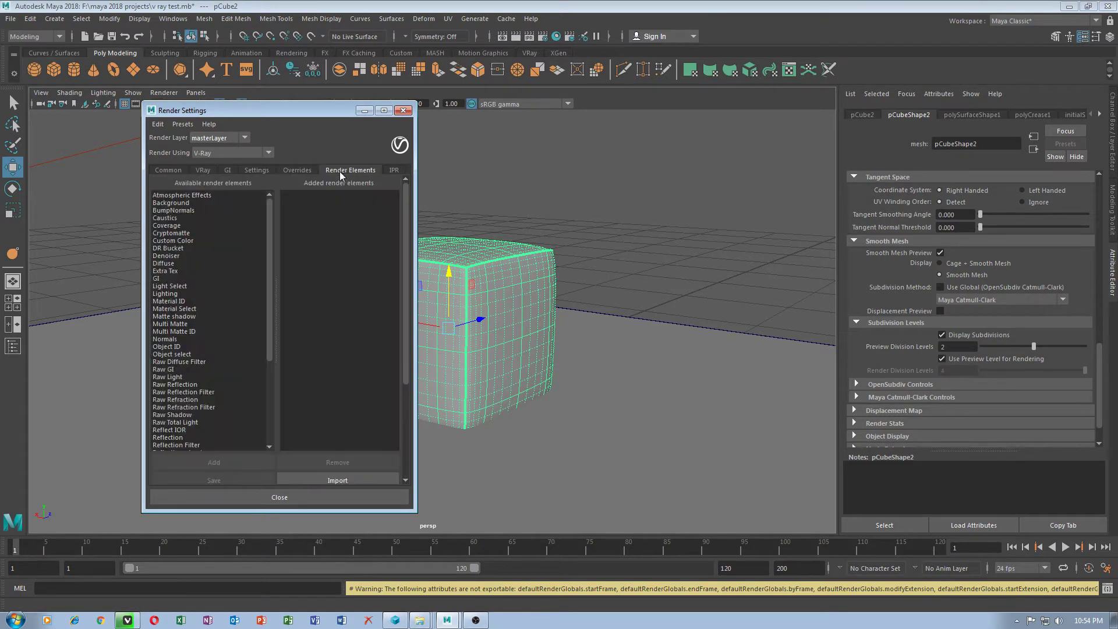
pyautogui.click(295, 171)
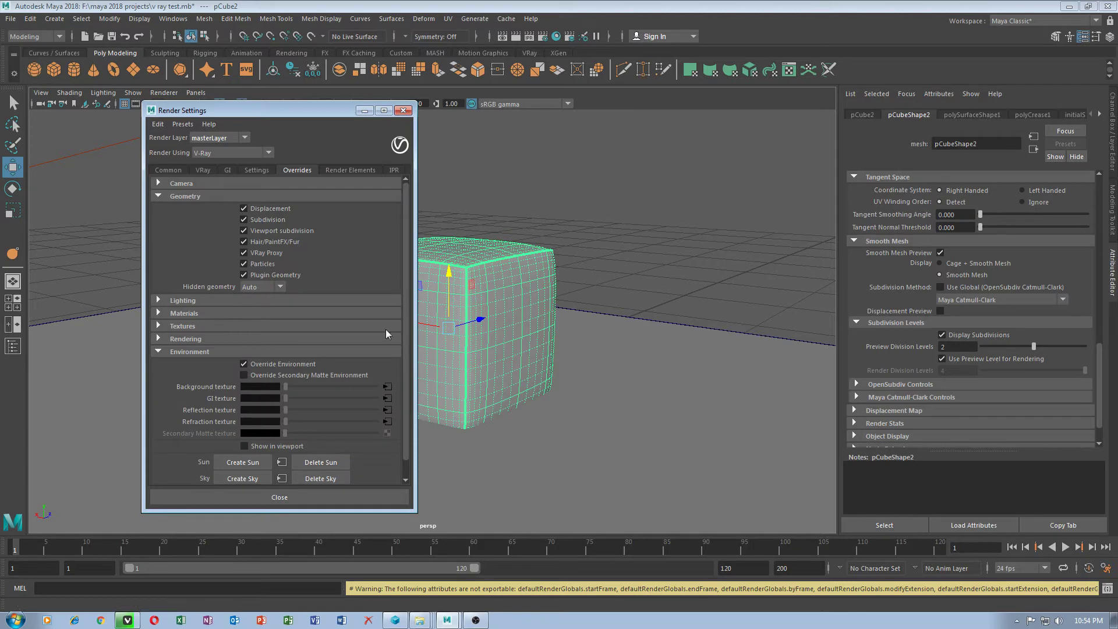
pyautogui.click(185, 313)
pyautogui.scroll(-2, 233, 326)
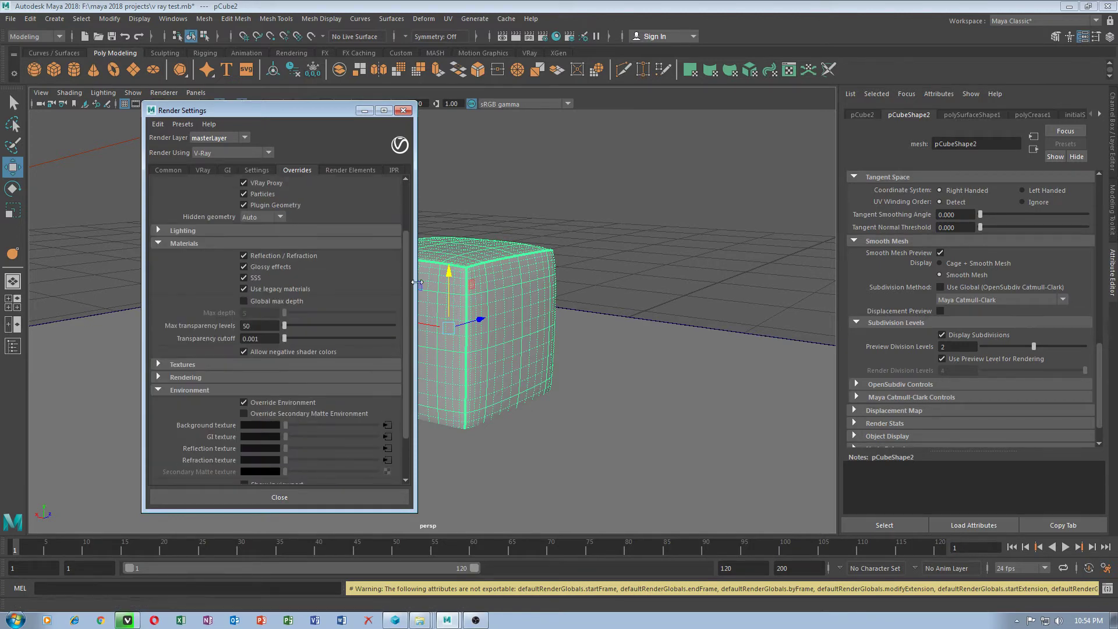
pyautogui.click(403, 110)
pyautogui.keyDown('alt'); pyautogui.moveTo(457, 297); pyautogui.dragTo(969, 156); pyautogui.keyUp('alt')
# Select the V-Ray sun and set Horiz Illumination 0.300 and Blend Angle 0.111.
pyautogui.click(907, 94)
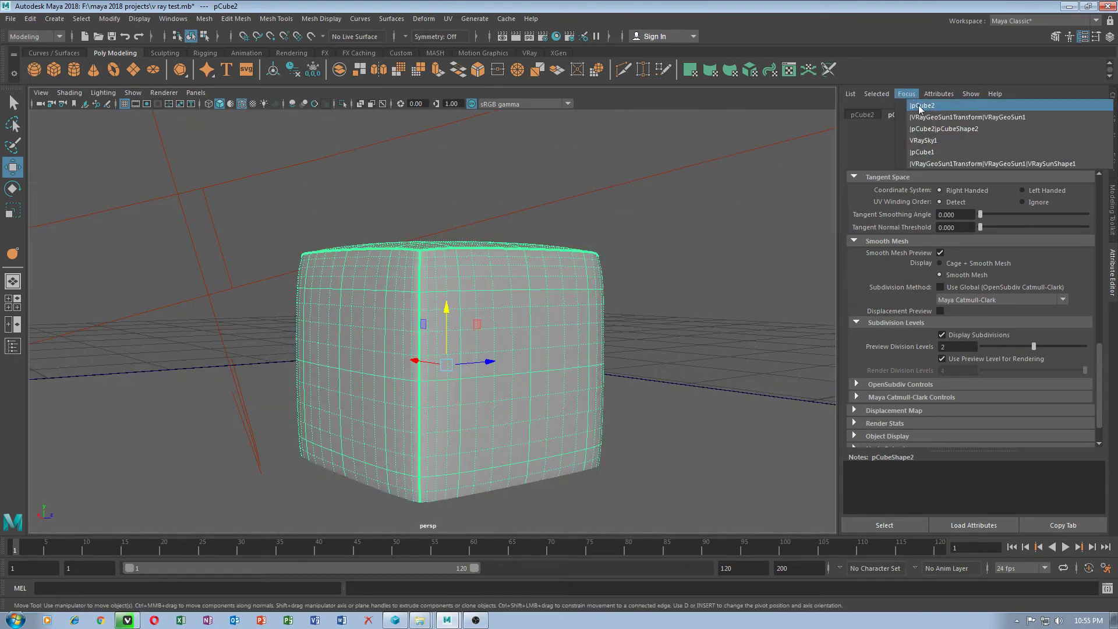
pyautogui.click(926, 141)
pyautogui.keyDown('alt'); pyautogui.moveTo(619, 219); pyautogui.dragTo(257, 250, button='right'); pyautogui.keyUp('alt')
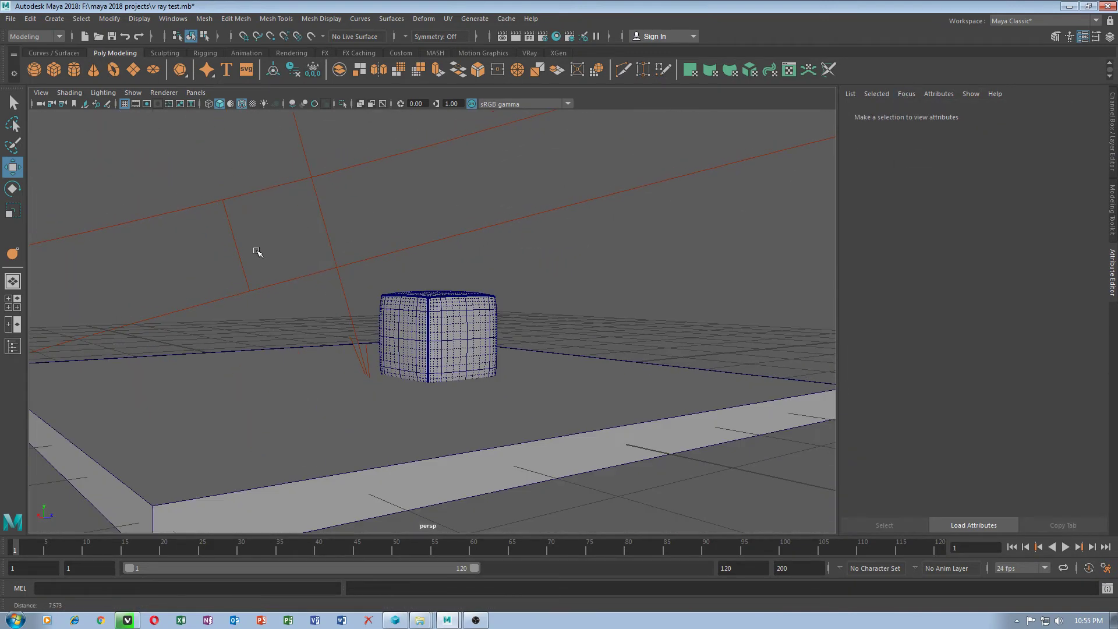
pyautogui.click(330, 270)
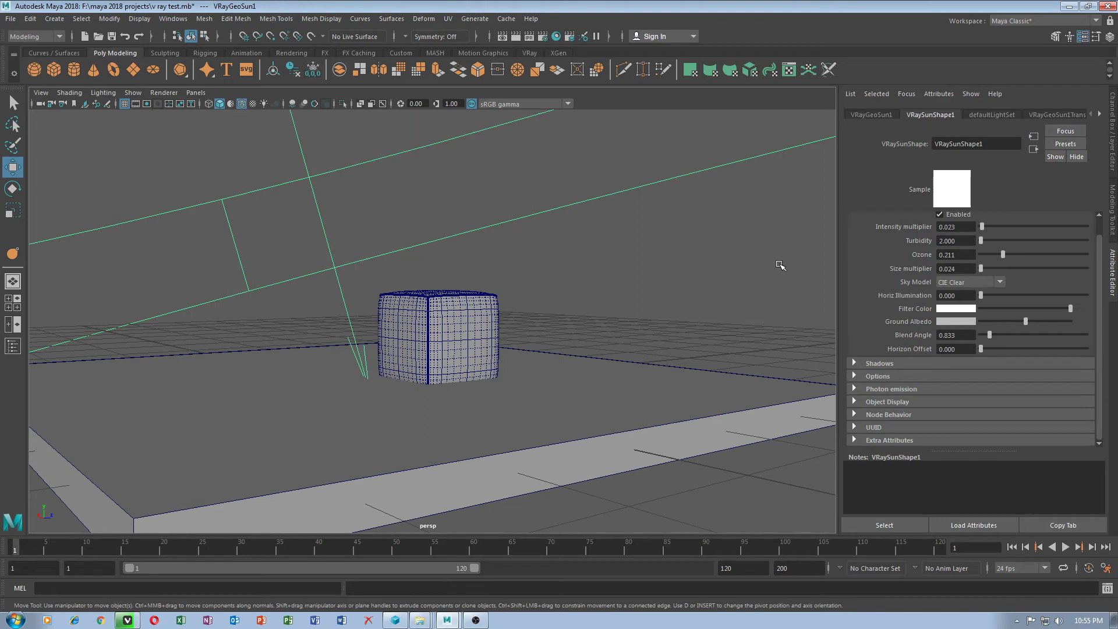
pyautogui.click(967, 296)
pyautogui.click(974, 337)
pyautogui.moveTo(989, 337); pyautogui.dragTo(981, 337)
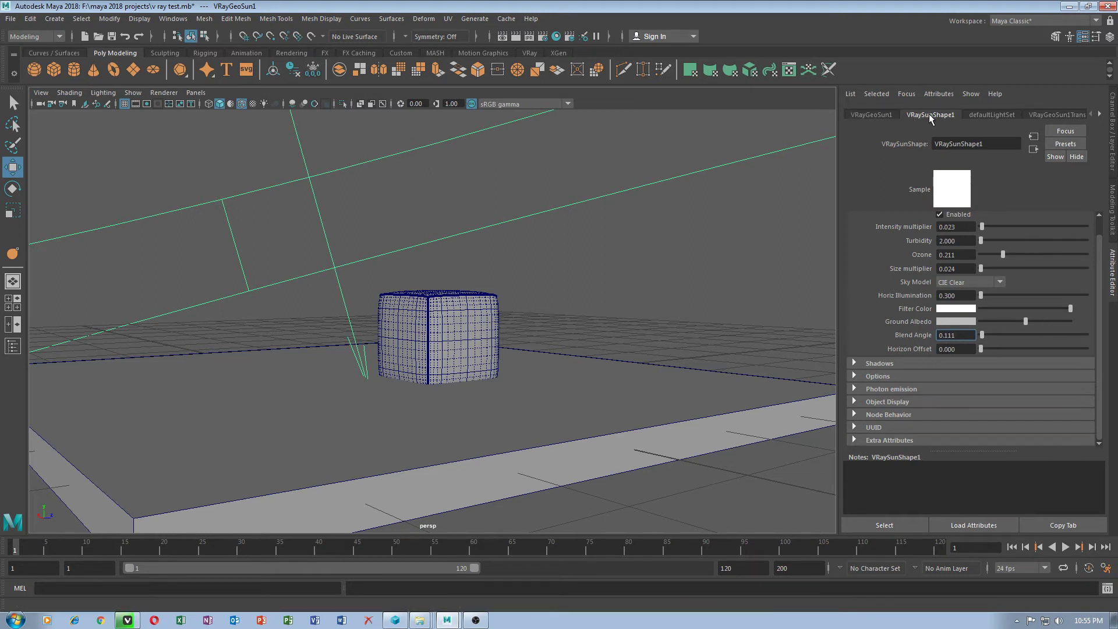
# Browse the sun's transform, shape and light set attributes, then display VRaySky1's parameters.
pyautogui.click(904, 94)
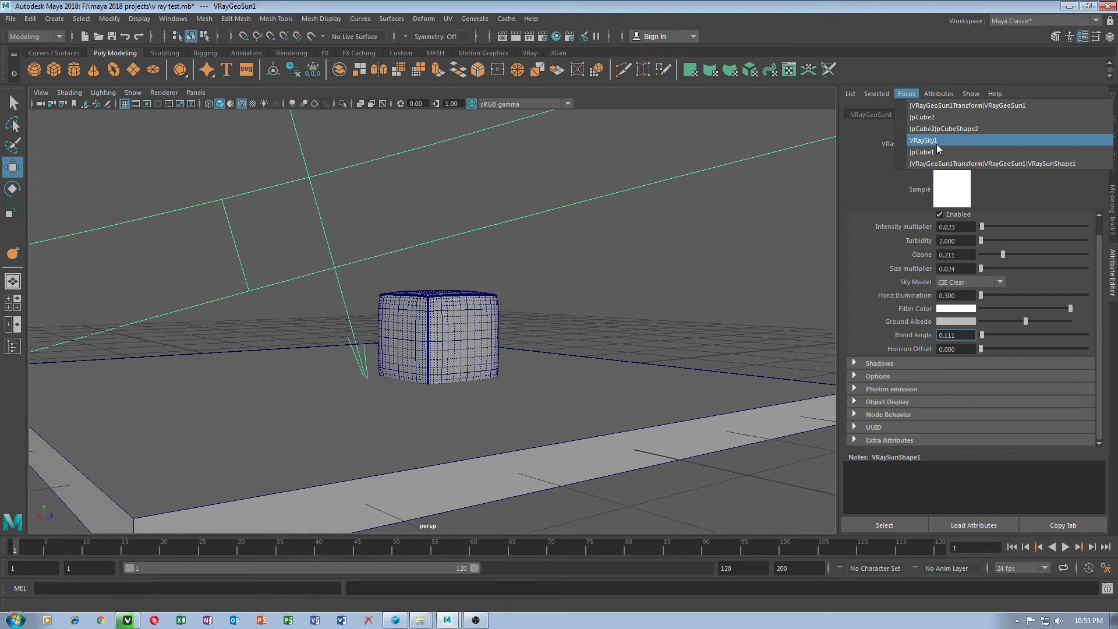
pyautogui.click(952, 107)
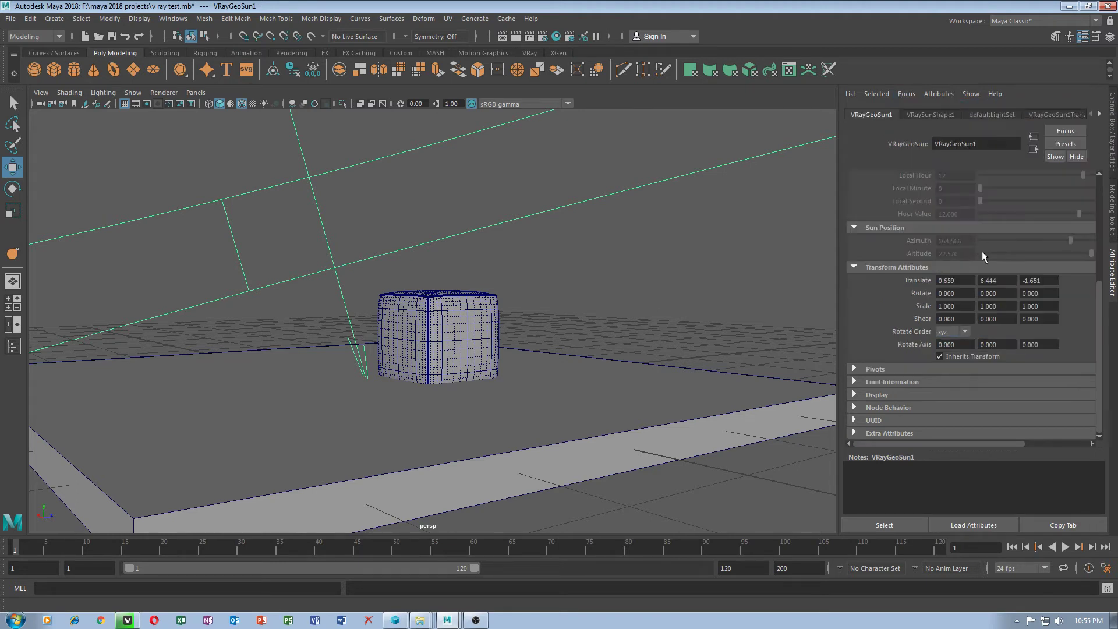
pyautogui.click(940, 115)
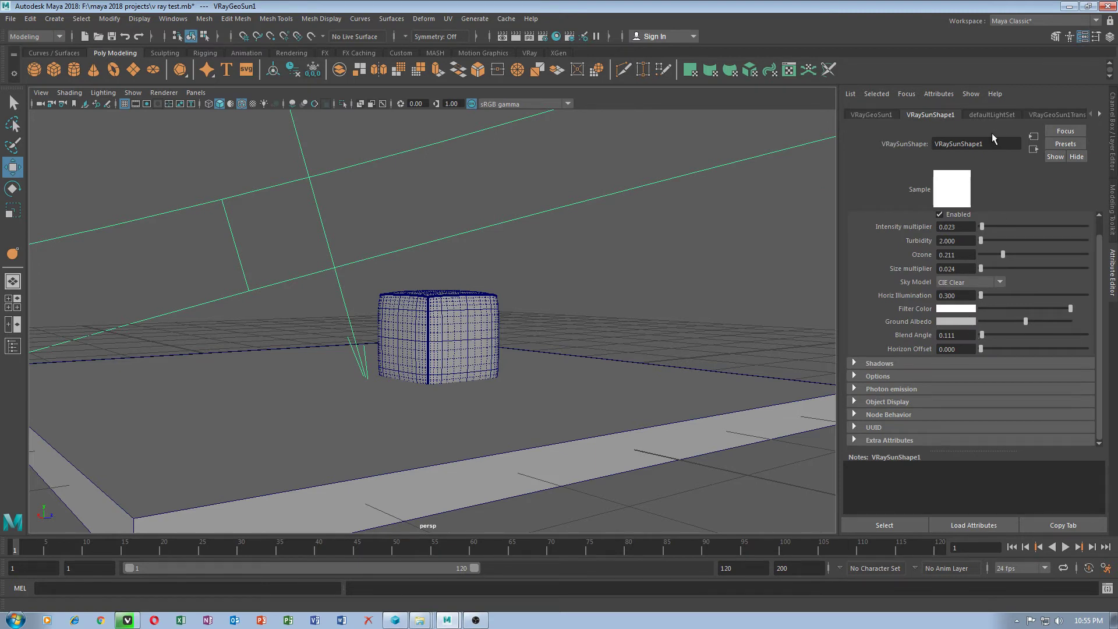
pyautogui.click(994, 116)
pyautogui.click(1059, 115)
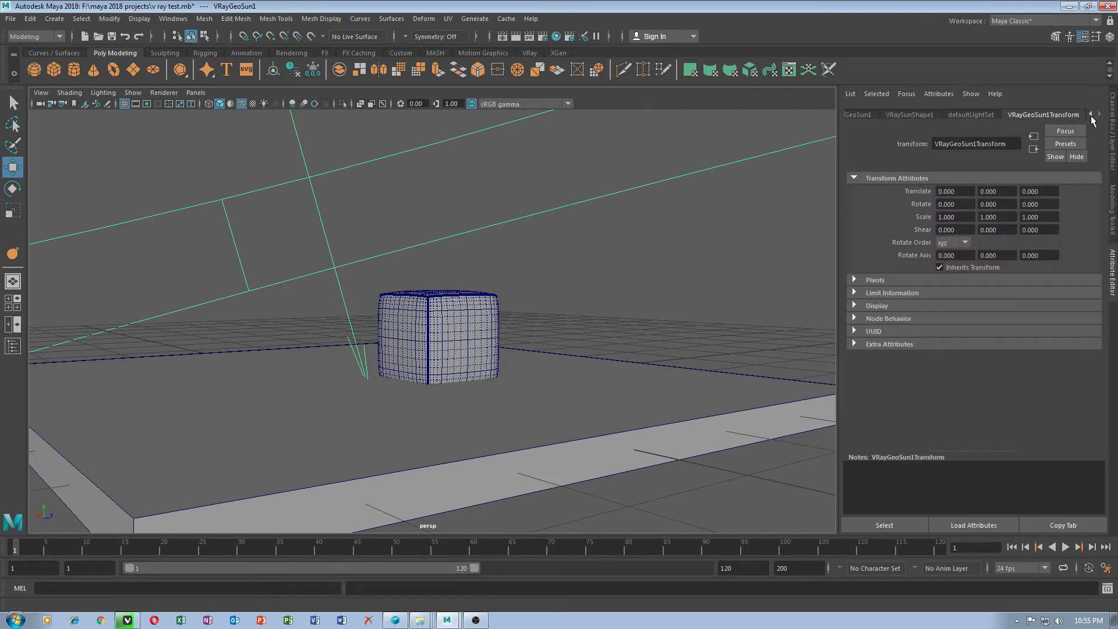
pyautogui.click(906, 94)
pyautogui.click(928, 139)
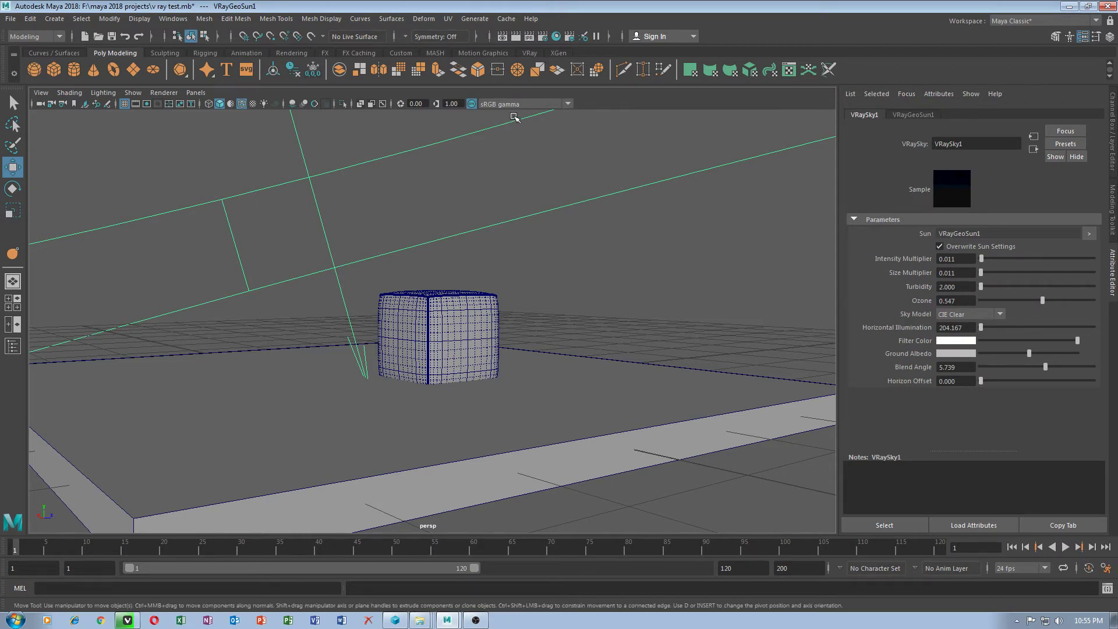
pyautogui.click(515, 37)
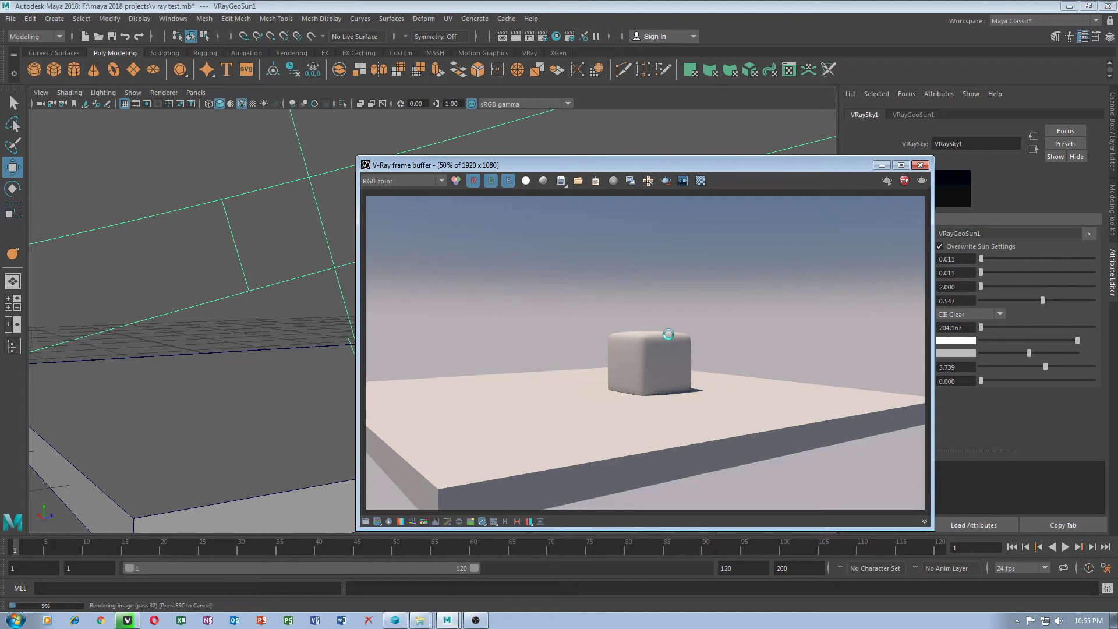
pyautogui.click(920, 166)
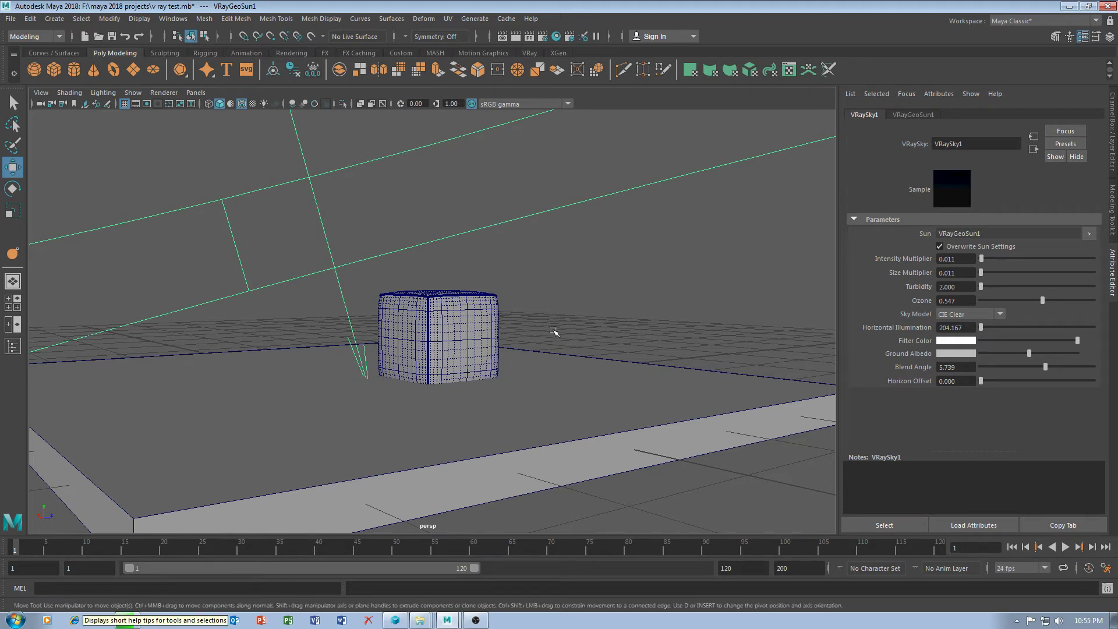
# Set the sky's blend angle to 2.396, horizontal illumination to 504.167, ozone to 0.281.
pyautogui.scroll(3, 463, 255)
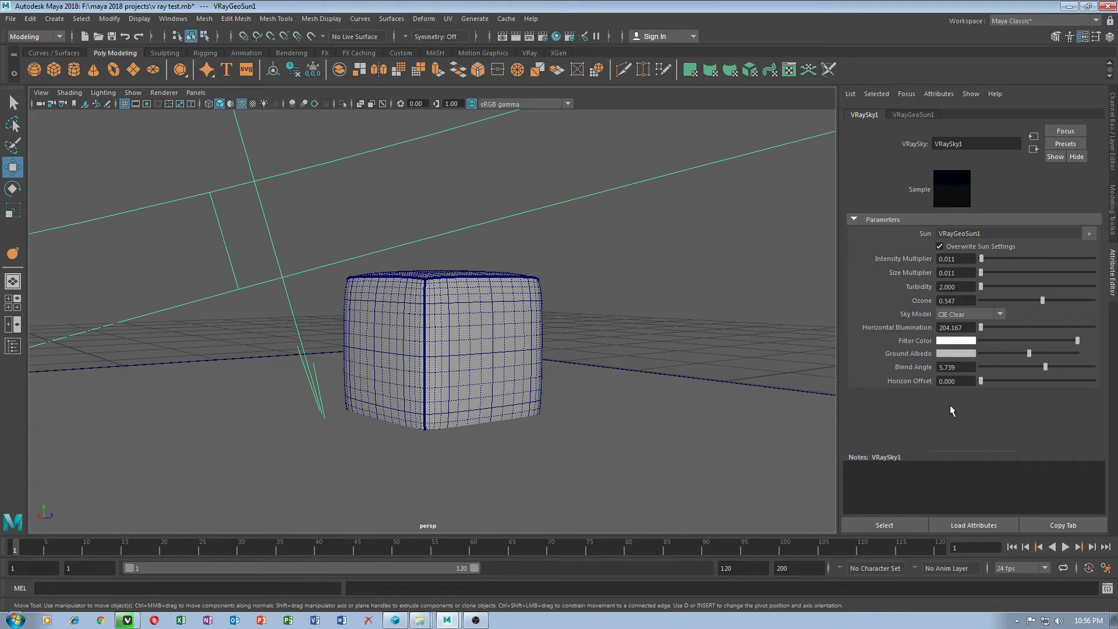
pyautogui.moveTo(1017, 362); pyautogui.dragTo(1008, 362)
pyautogui.click(944, 328)
pyautogui.press('BackSpace')
pyautogui.write('5')
pyautogui.click(967, 300)
pyautogui.moveTo(1042, 300); pyautogui.dragTo(1012, 303)
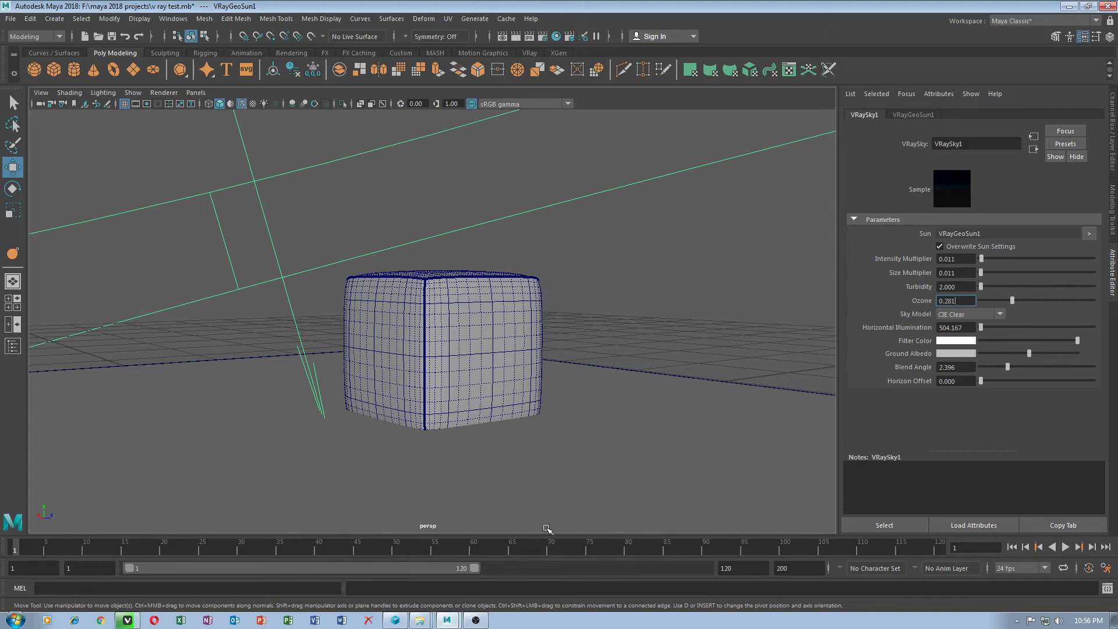
# Set the sky's size and intensity multipliers to 0.021 and start a V-Ray render.
pyautogui.click(951, 272)
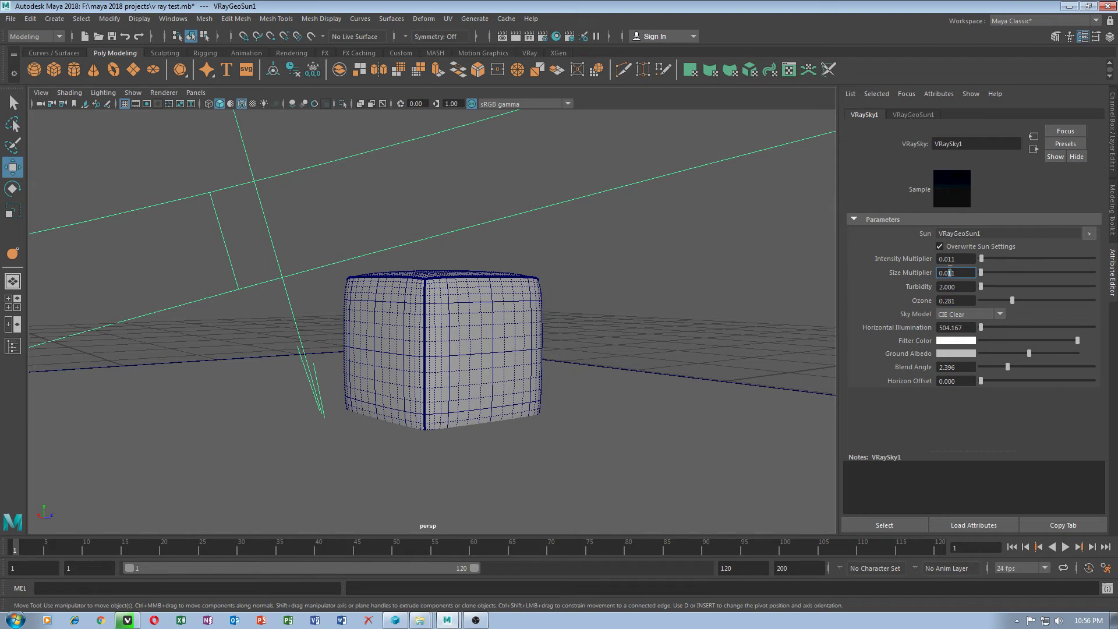
pyautogui.write('2')
pyautogui.click(949, 259)
pyautogui.write('2')
pyautogui.click(952, 327)
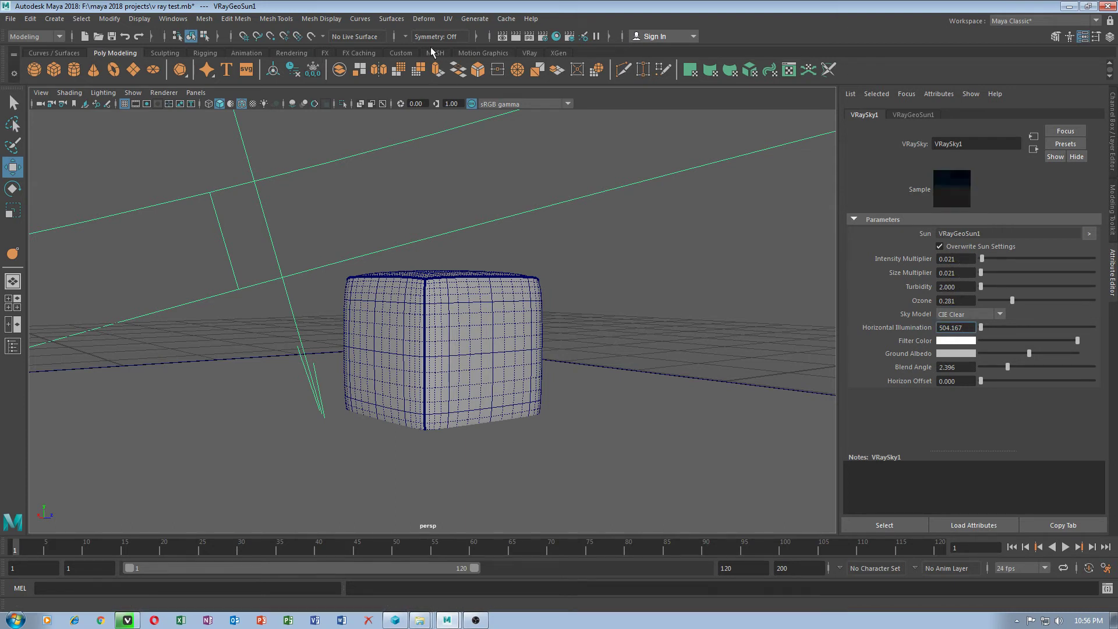
pyautogui.click(517, 37)
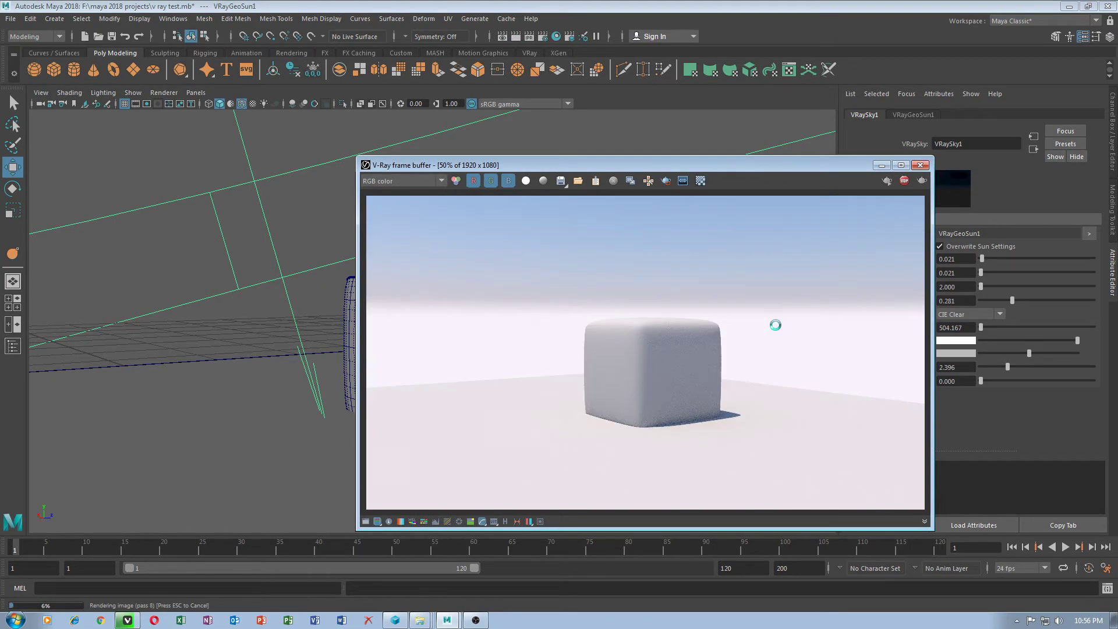
# Stop the render, set sky Size and Intensity multipliers to 0.007, and test-render.
pyautogui.press('Escape')
pyautogui.click(954, 272)
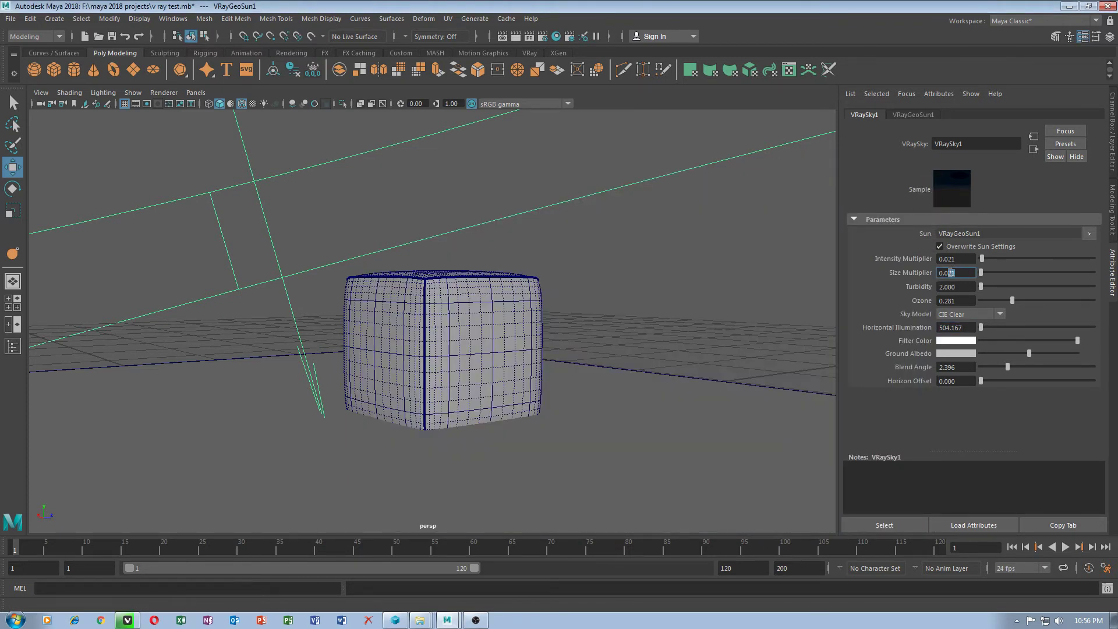
pyautogui.press('BackSpace')
pyautogui.write('7')
pyautogui.click(954, 286)
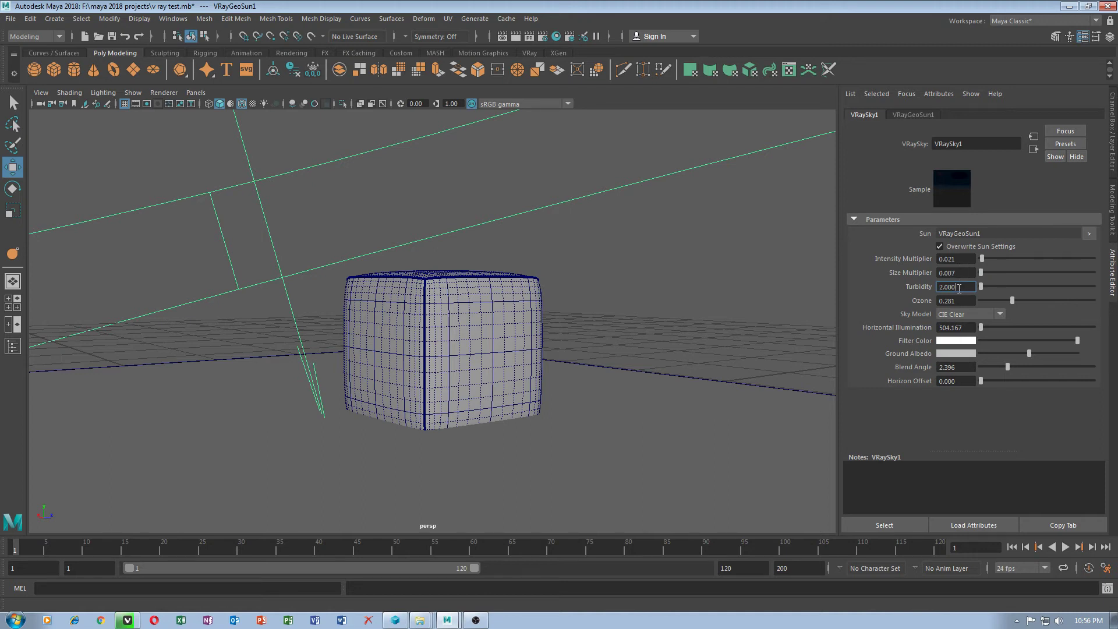
pyautogui.click(953, 259)
pyautogui.write('07')
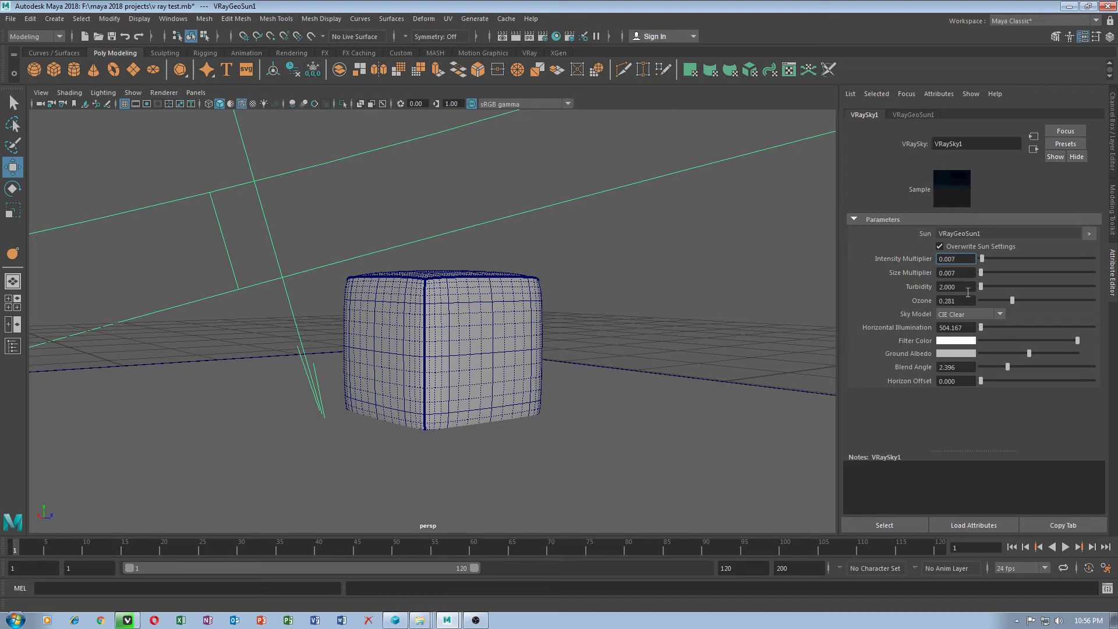
pyautogui.press('Return')
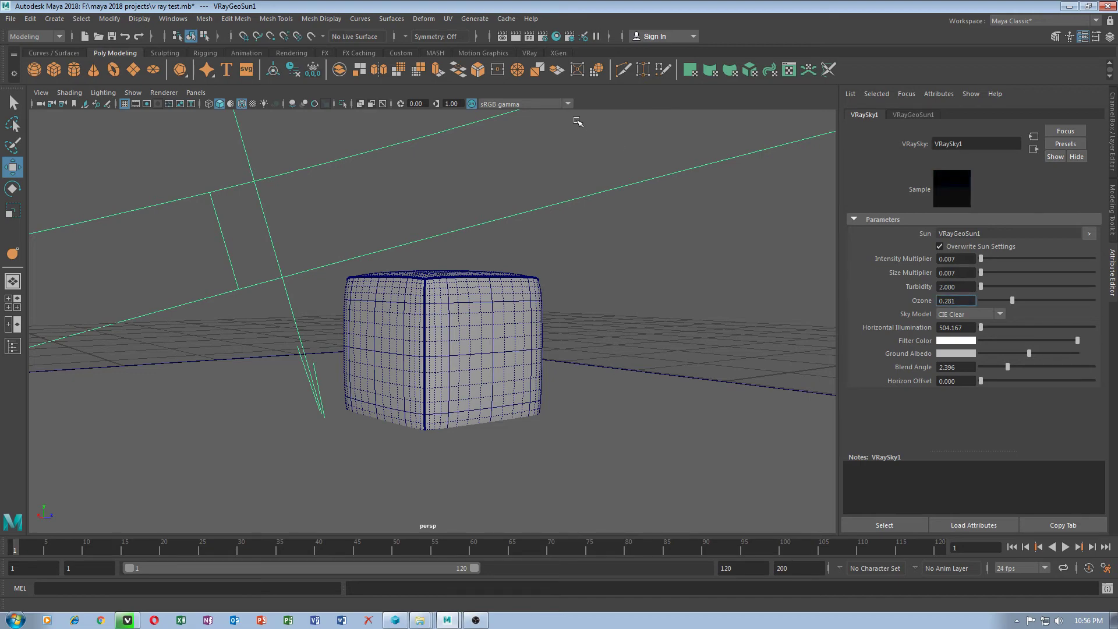
pyautogui.click(518, 39)
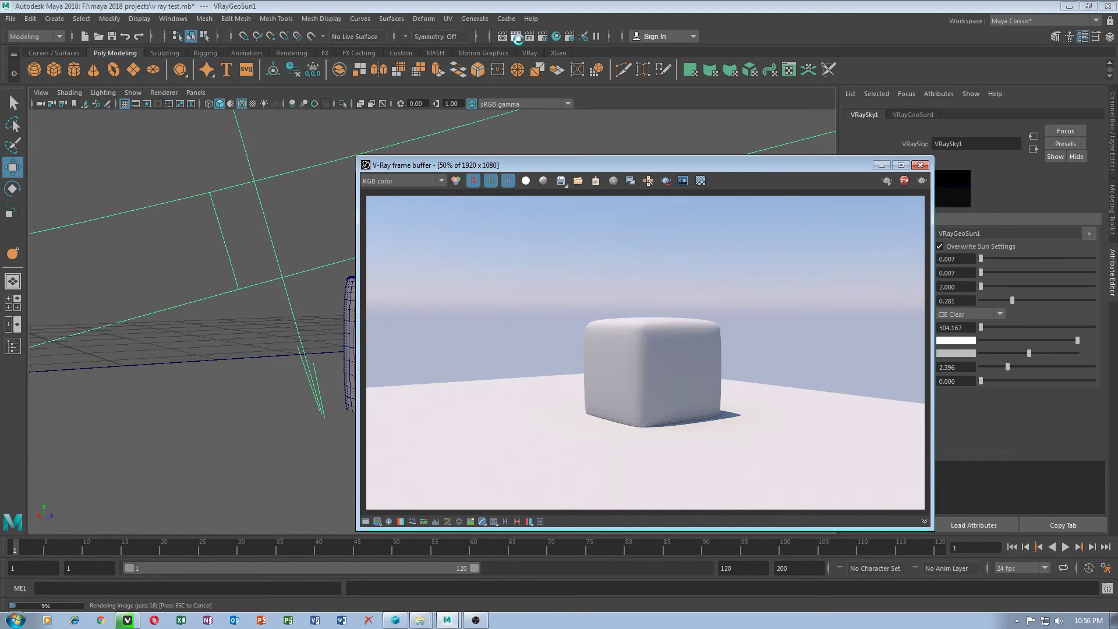
pyautogui.click(904, 181)
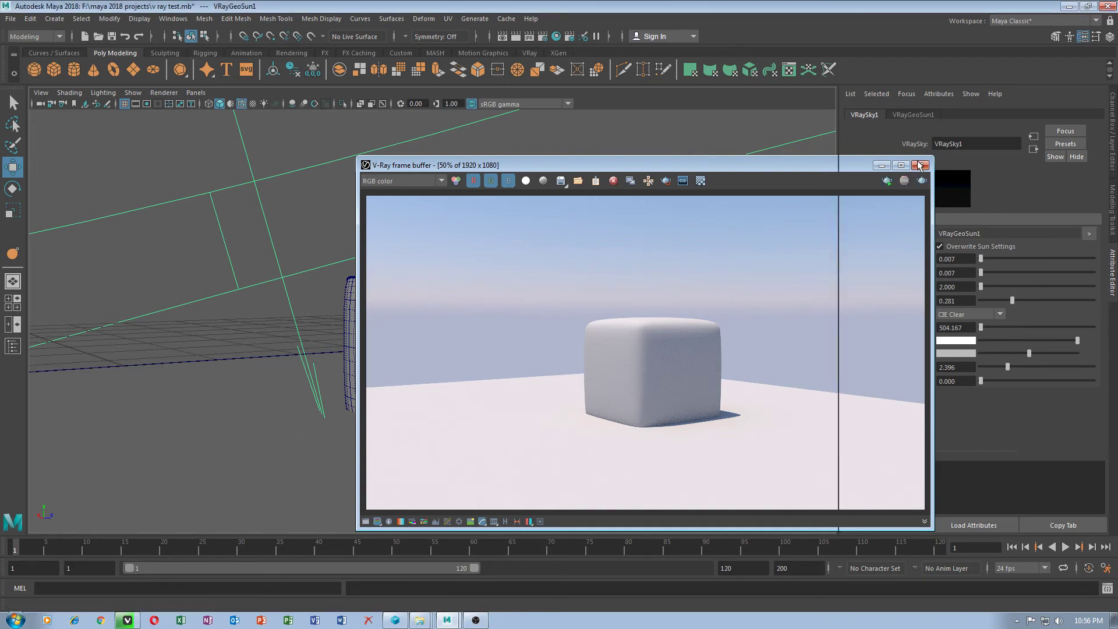
# Set both sky multipliers to 0.001, test-render, then stop and close the frame buffer.
pyautogui.click(961, 273)
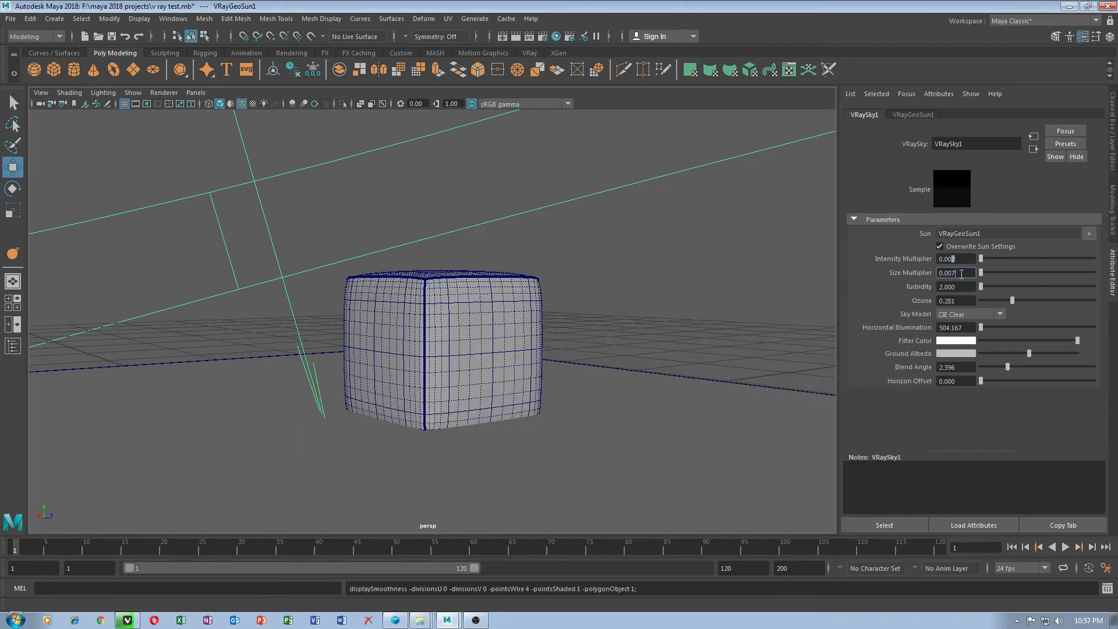
pyautogui.click(960, 259)
pyautogui.write('1')
pyautogui.click(962, 272)
pyautogui.write('1')
pyautogui.click(966, 285)
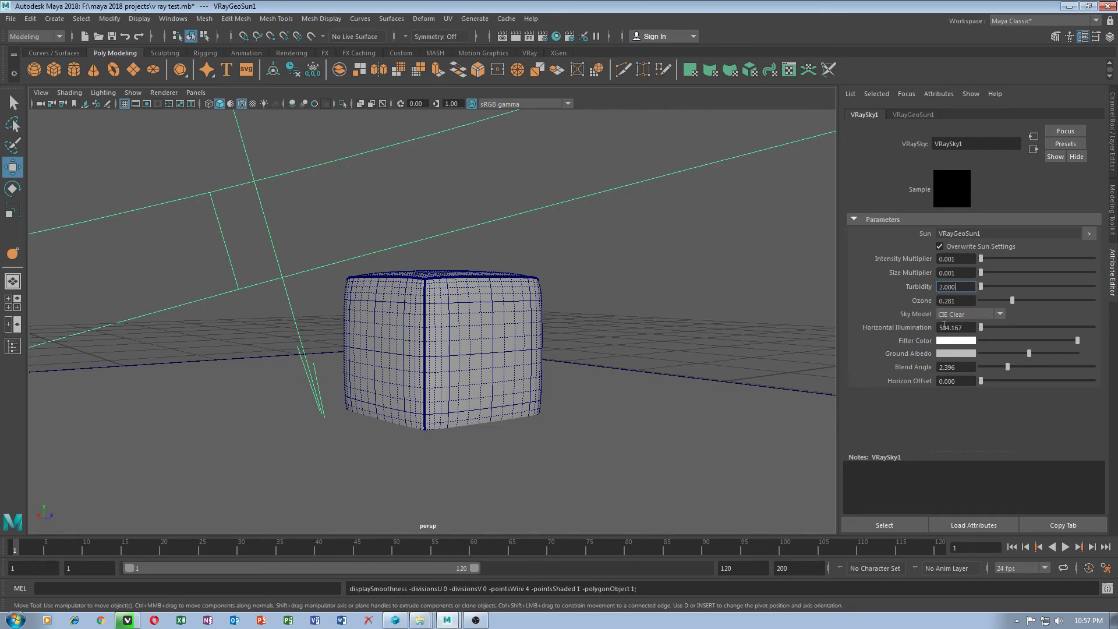
pyautogui.click(517, 37)
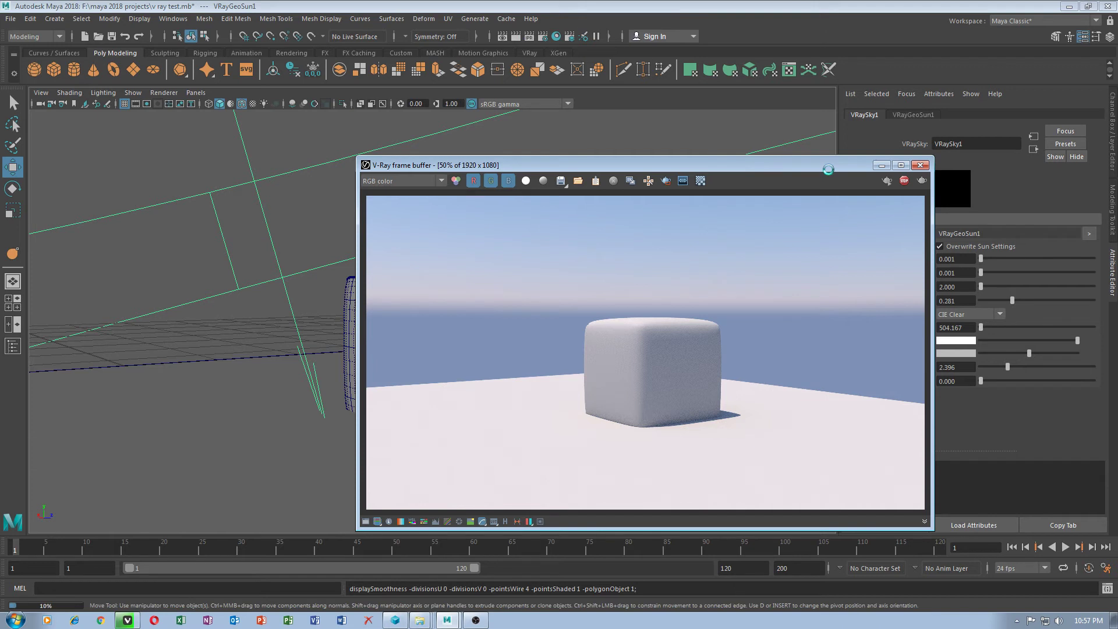
pyautogui.click(904, 180)
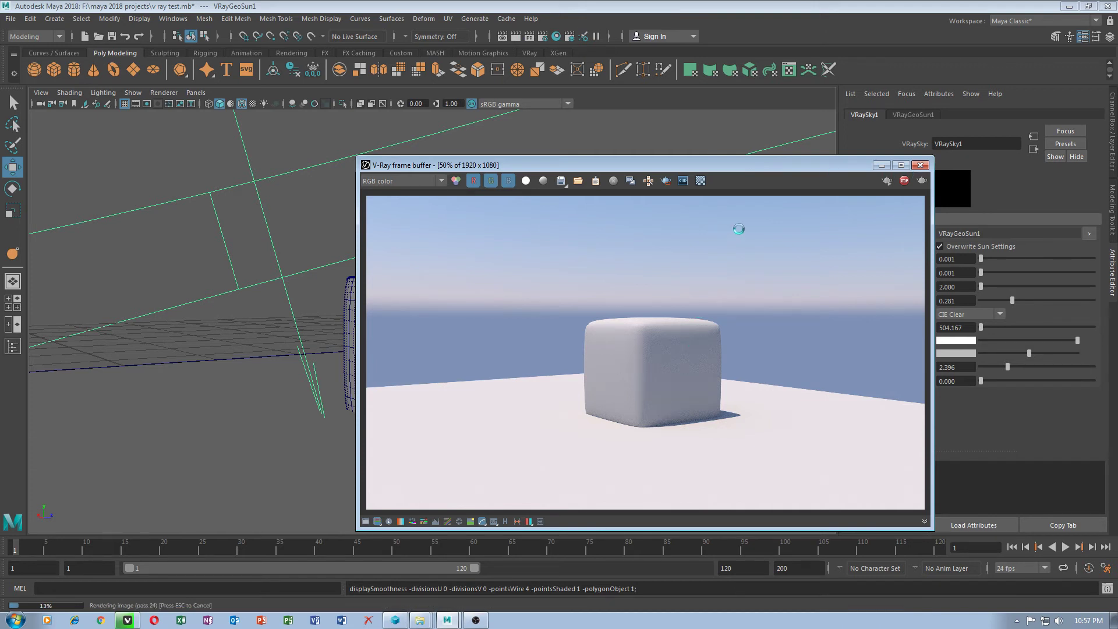
pyautogui.click(920, 166)
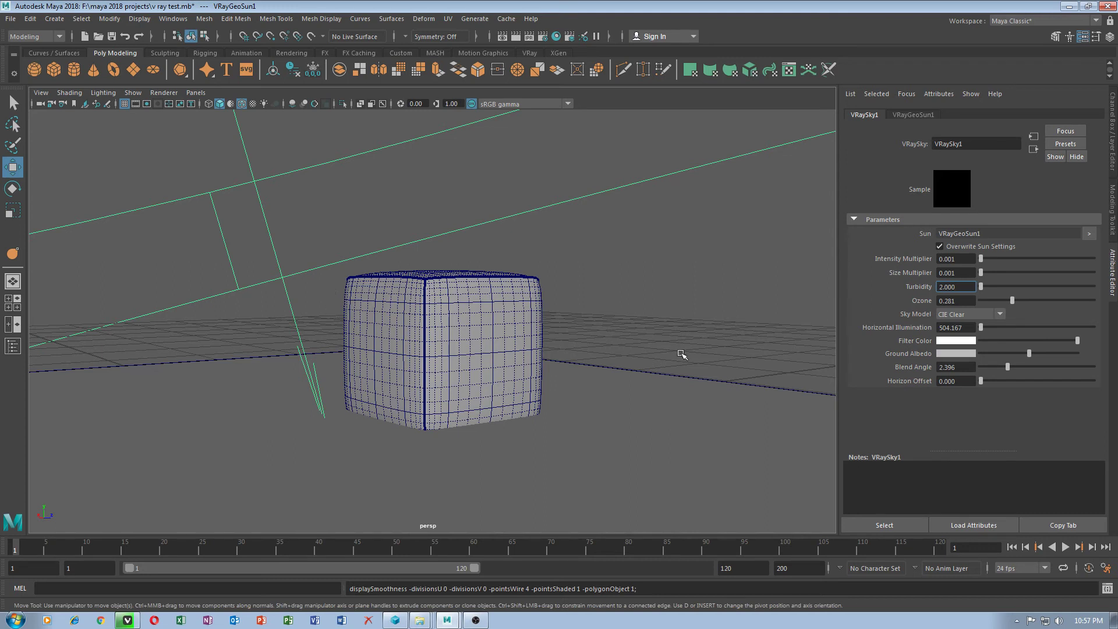
pyautogui.scroll(-8, 425, 254)
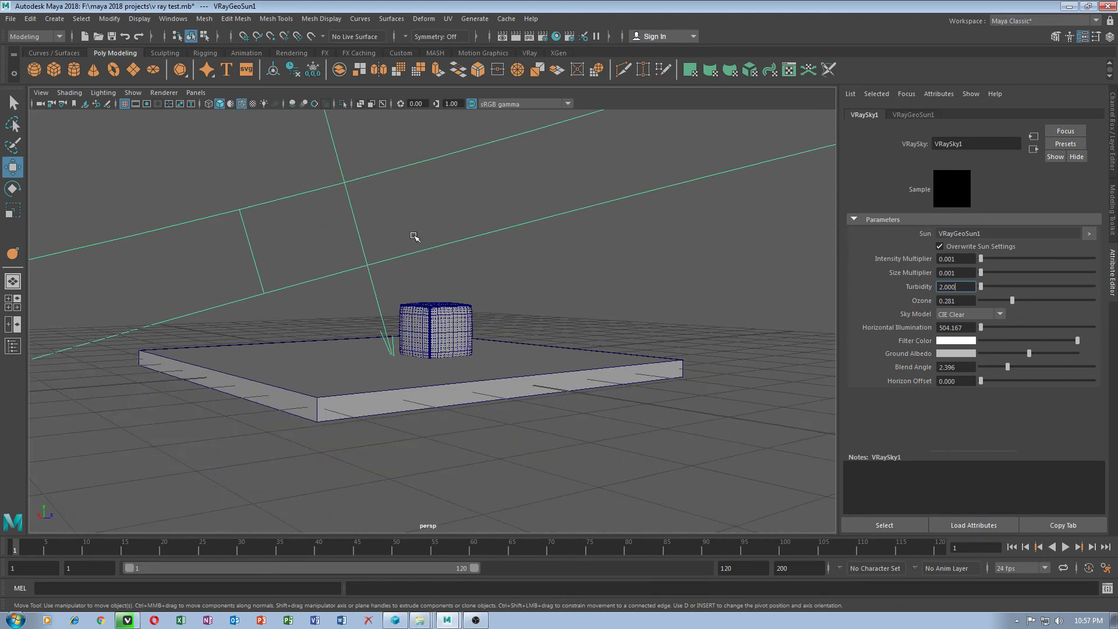
# Select the sun and set its Size multiplier to 0.007 and Horiz Illumination to 0.500.
pyautogui.click(911, 115)
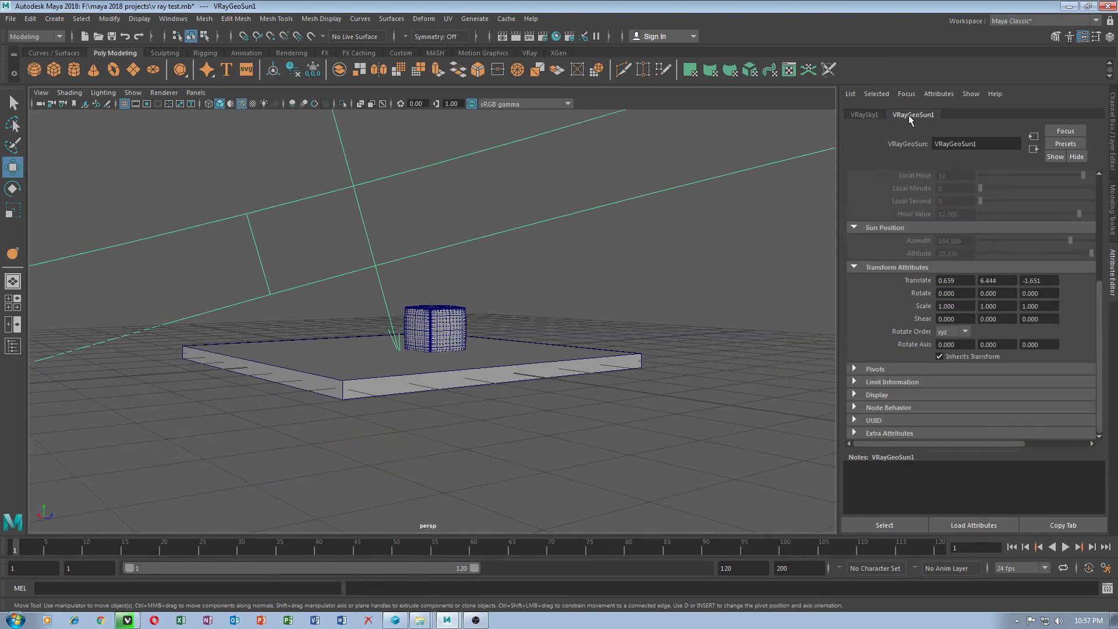
pyautogui.click(864, 114)
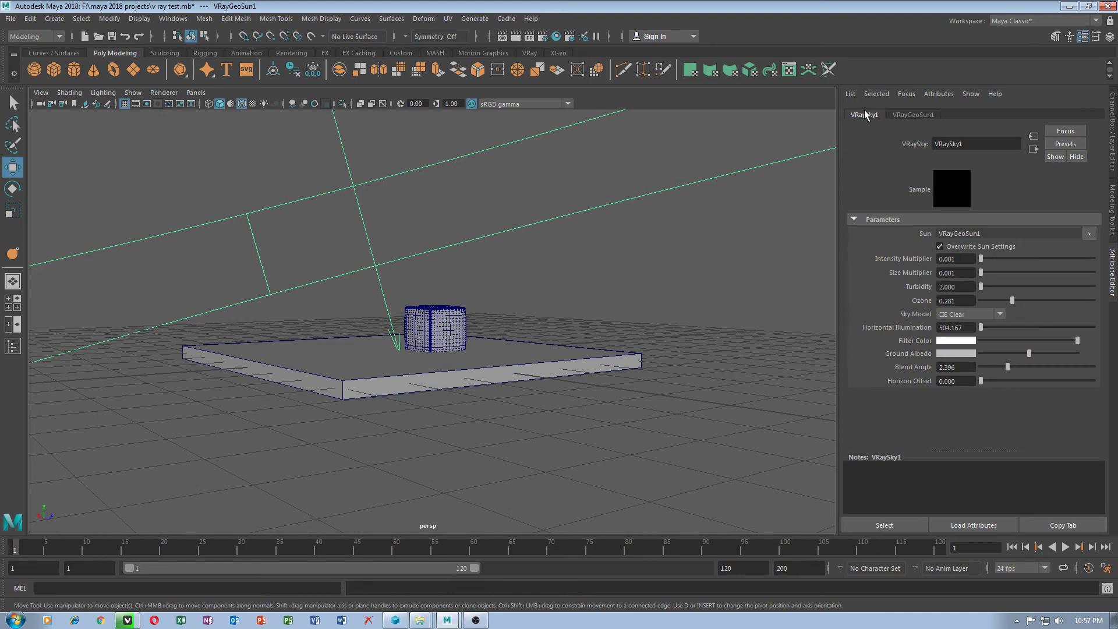
pyautogui.click(354, 186)
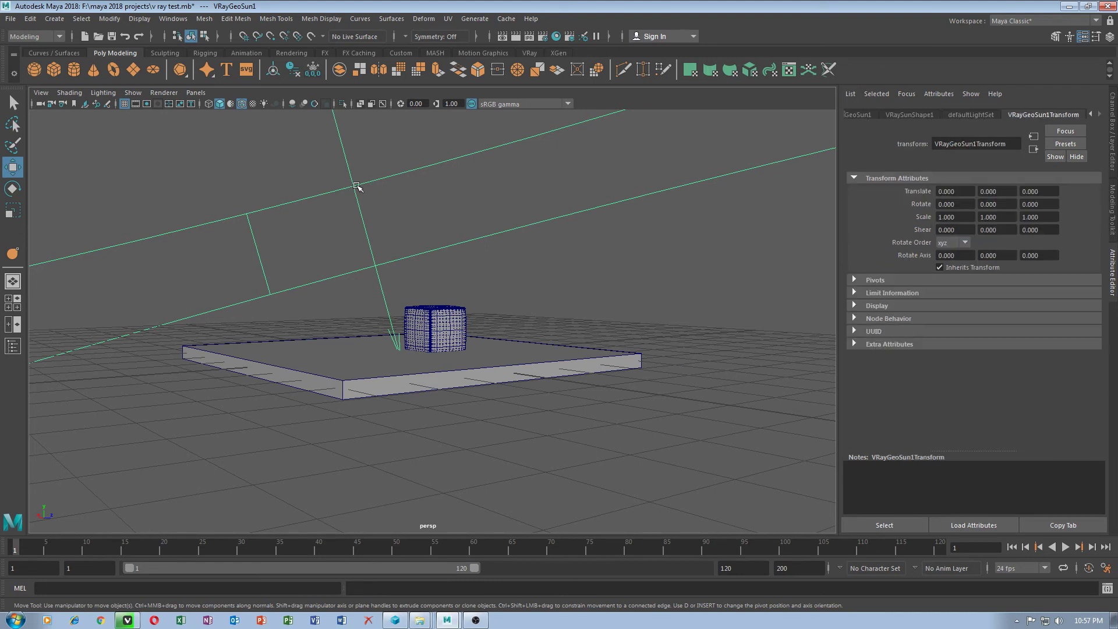
pyautogui.click(888, 113)
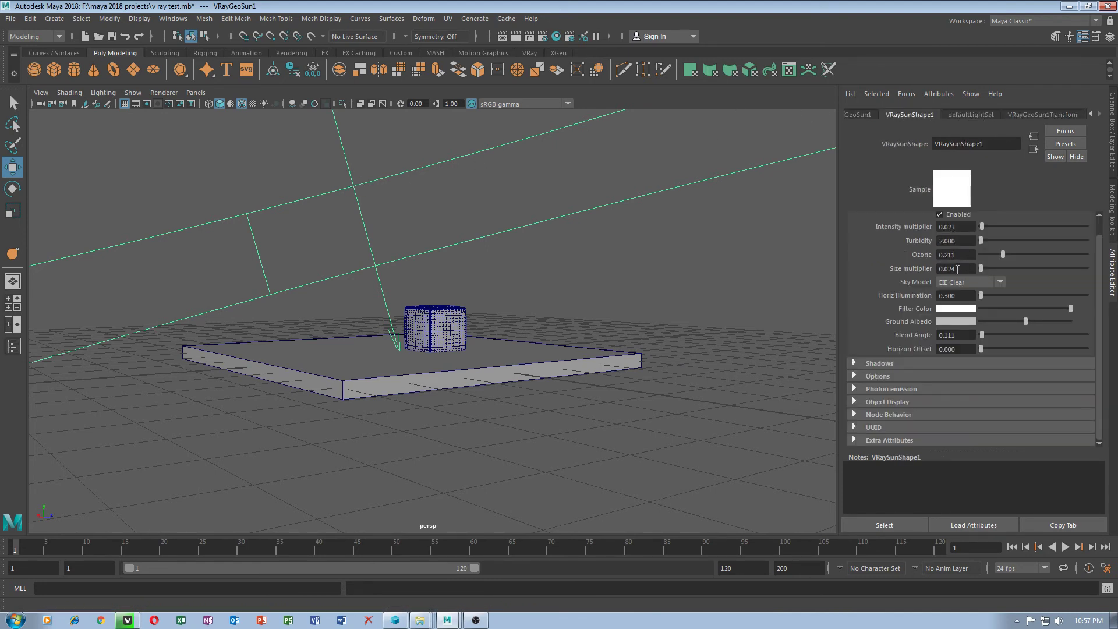
pyautogui.moveTo(956, 270); pyautogui.dragTo(950, 272)
pyautogui.write('07')
pyautogui.click(968, 296)
pyautogui.moveTo(944, 296); pyautogui.dragTo(955, 296)
pyautogui.write('500')
# Set the sun's Intensity multiplier to 0.007 and re-render the scene in V-Ray.
pyautogui.click(949, 226)
pyautogui.moveTo(949, 227); pyautogui.dragTo(971, 227)
pyautogui.write('03')
pyautogui.press('Tab')
pyautogui.scroll(5, 325, 275)
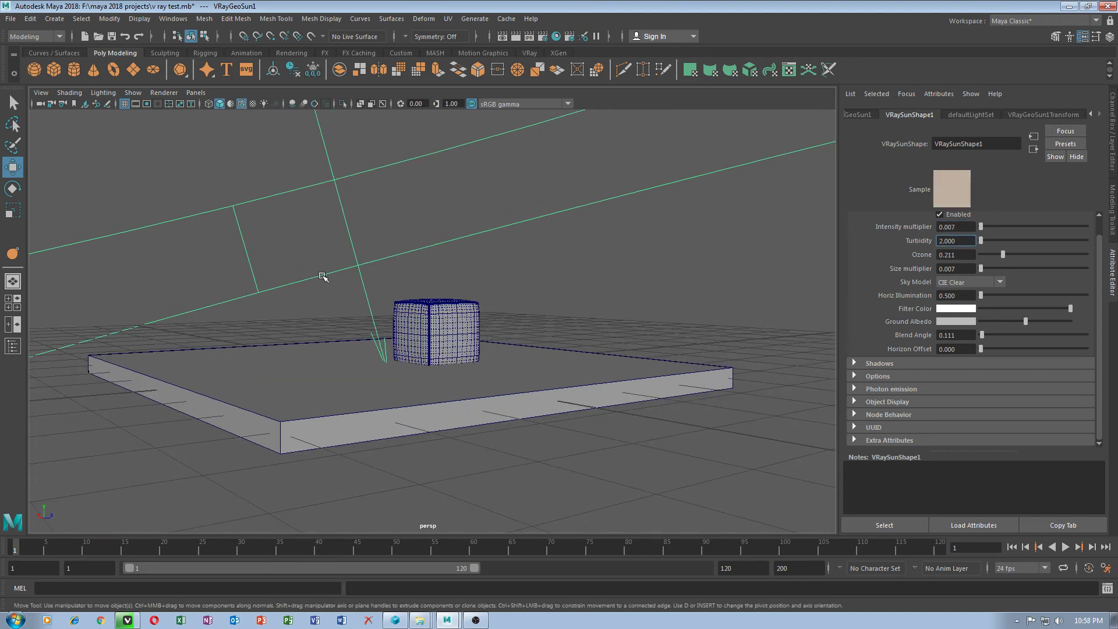
pyautogui.click(515, 37)
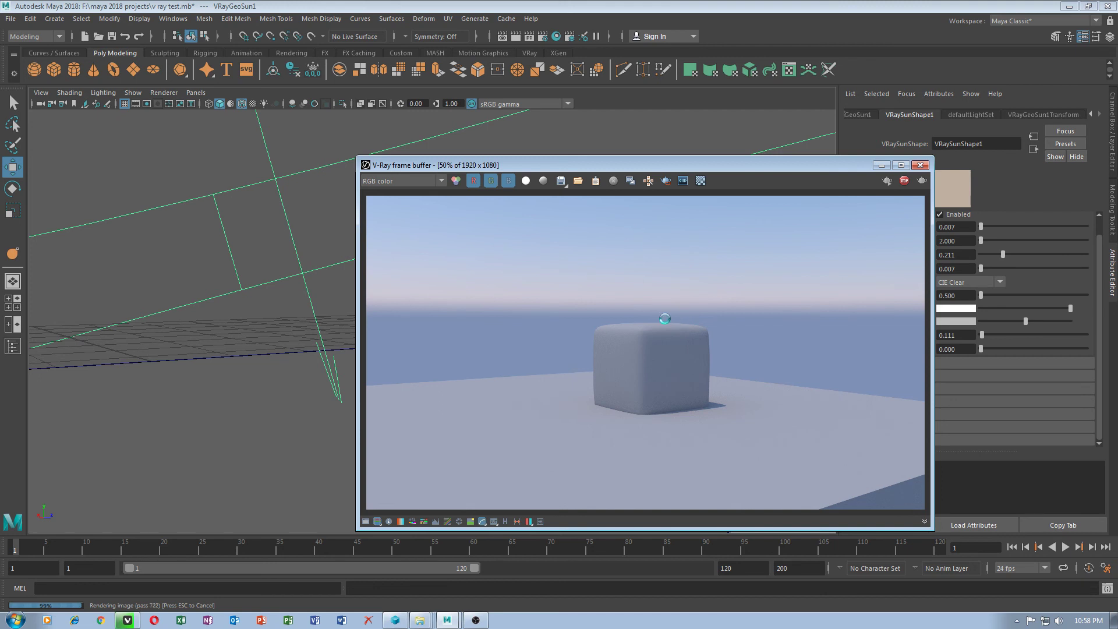
pyautogui.click(923, 164)
# Select the smoothed cube and open V-Ray Render Settings to the Settings and Overrides tabs.
pyautogui.scroll(-5, 374, 327)
pyautogui.click(438, 323)
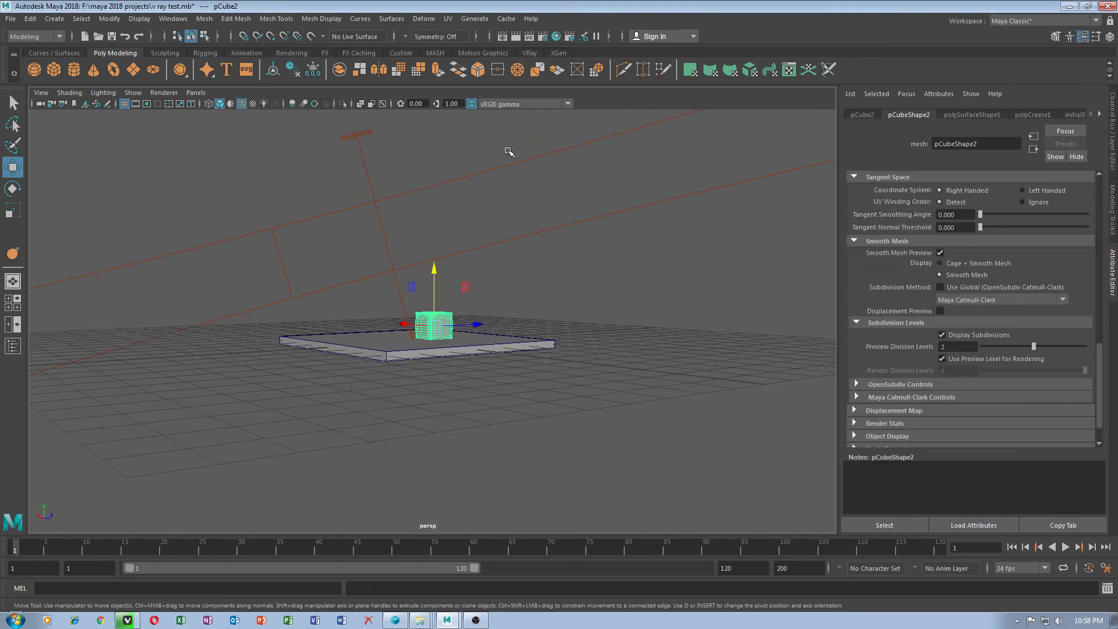
pyautogui.click(542, 36)
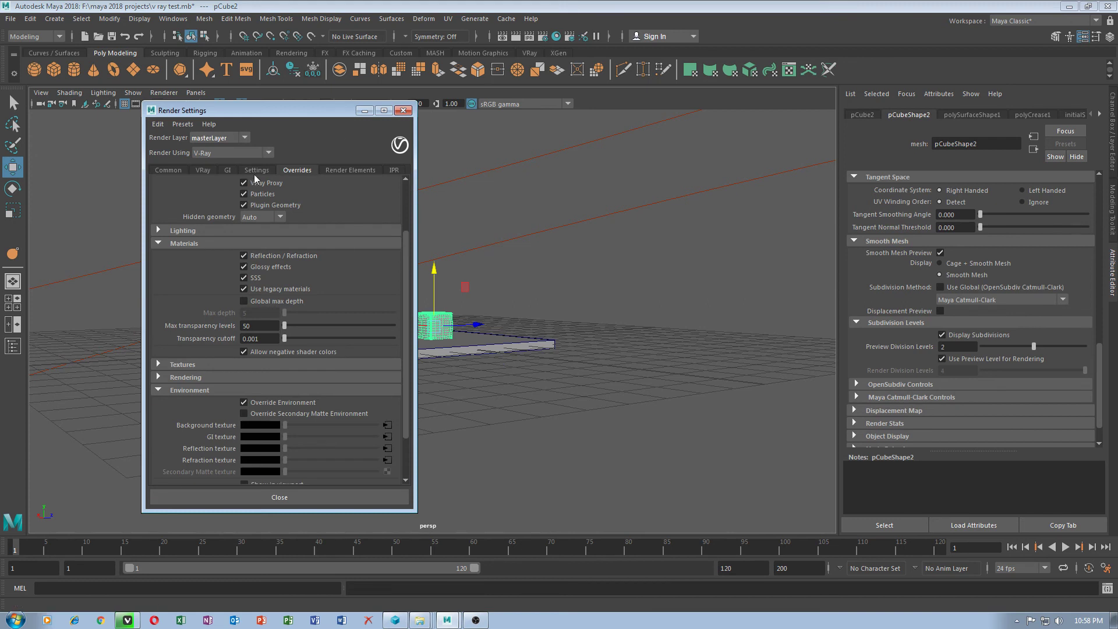
pyautogui.click(257, 170)
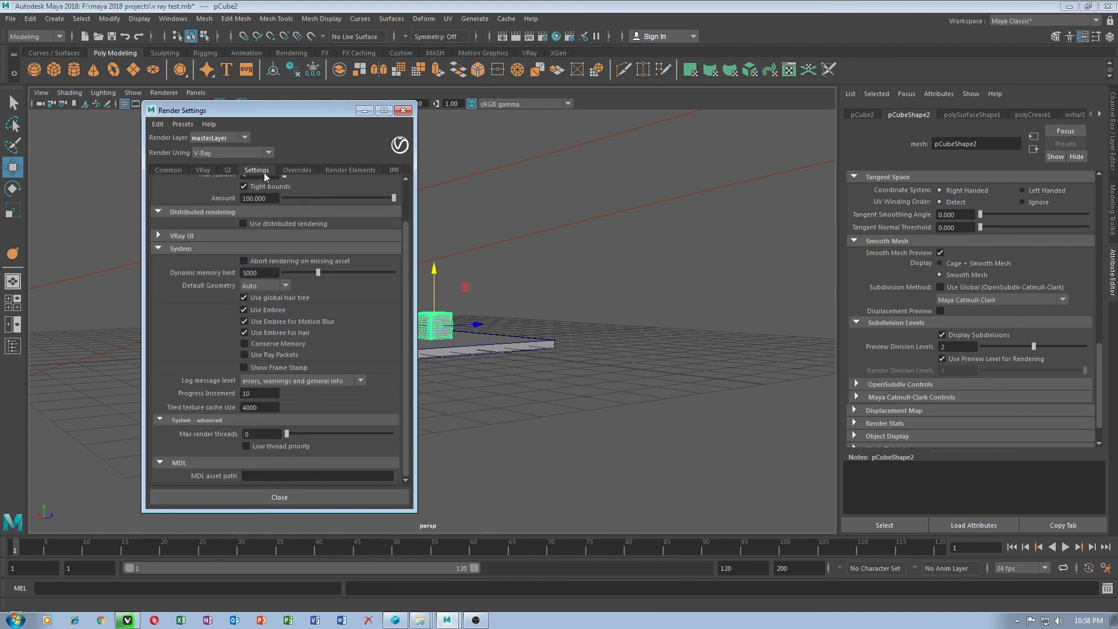
pyautogui.click(297, 170)
# Inspect Camera overrides, return to Settings, and move the window aside from the cube.
pyautogui.scroll(3, 280, 286)
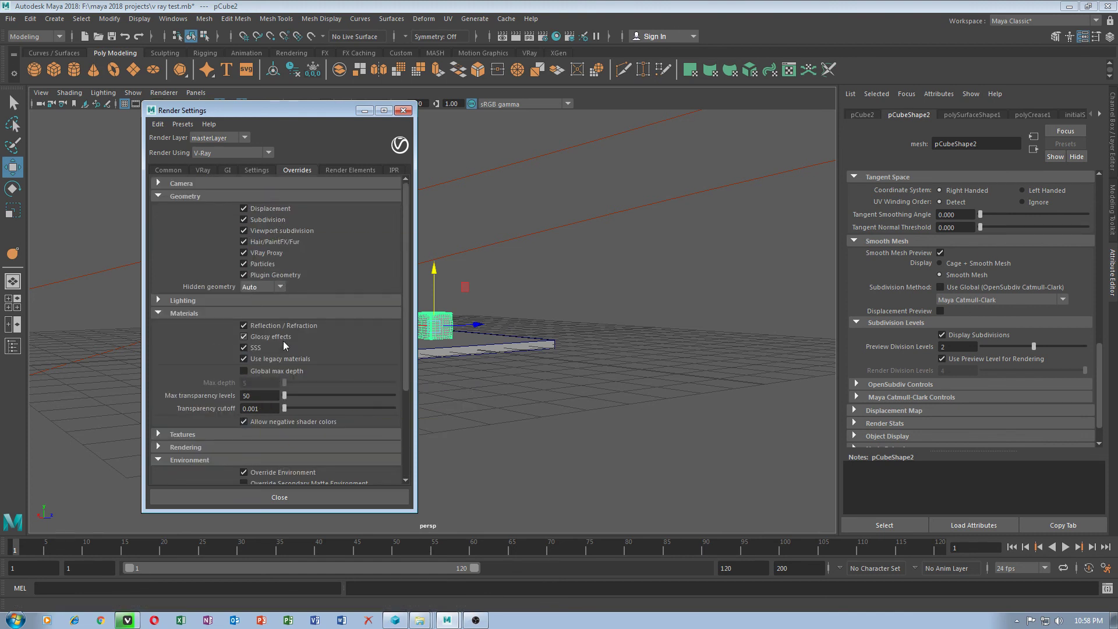
pyautogui.click(209, 184)
pyautogui.click(256, 170)
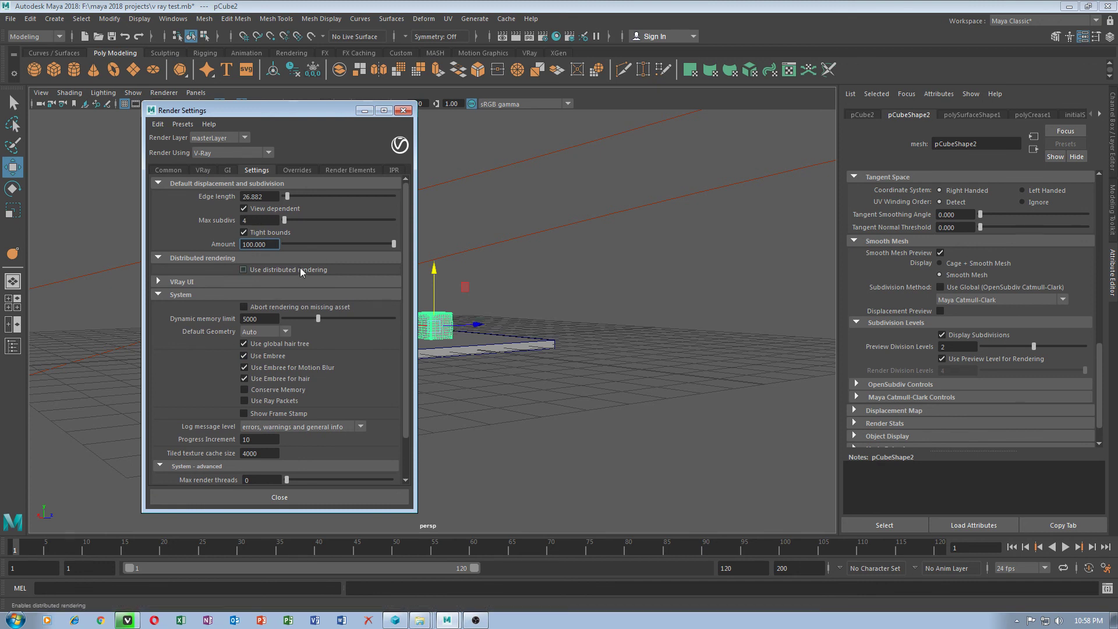
pyautogui.scroll(5, 437, 319)
pyautogui.scroll(3, 437, 319)
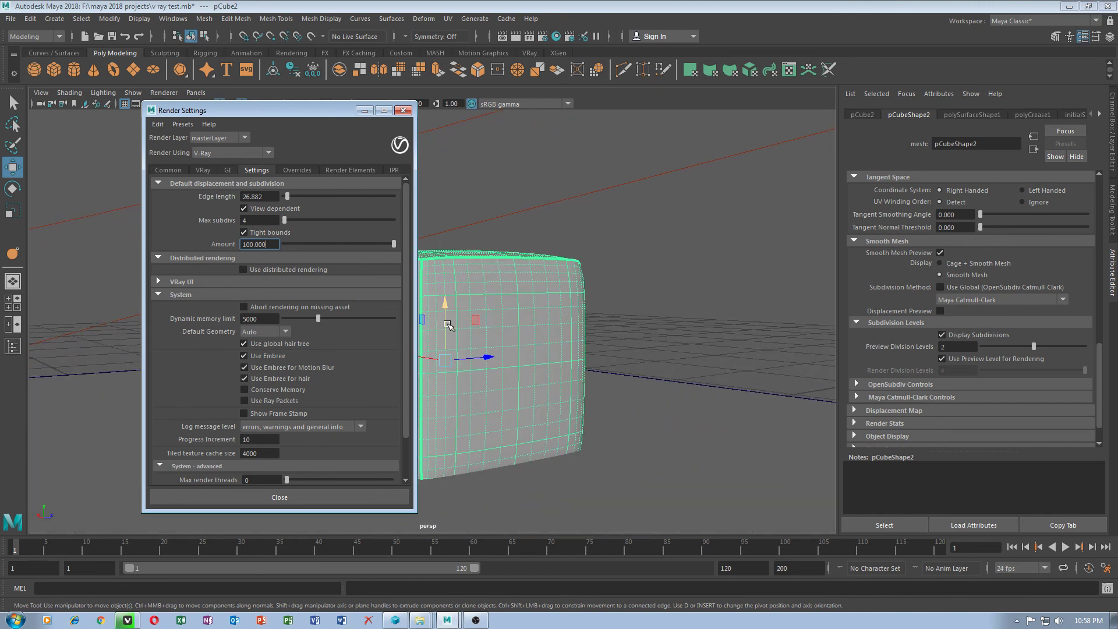
pyautogui.moveTo(338, 111); pyautogui.dragTo(226, 111)
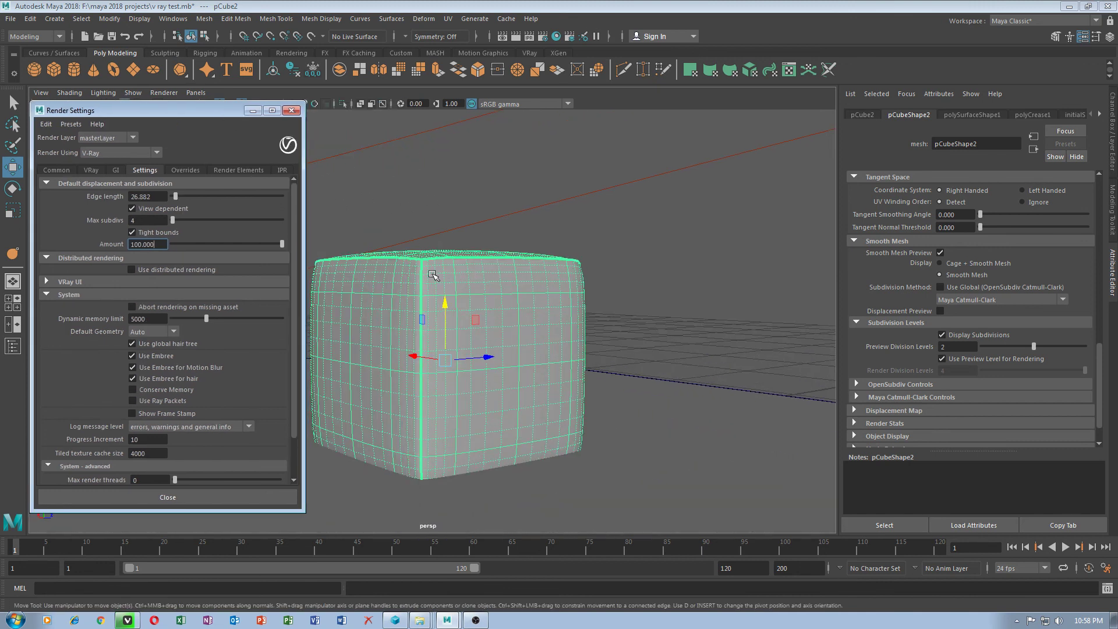